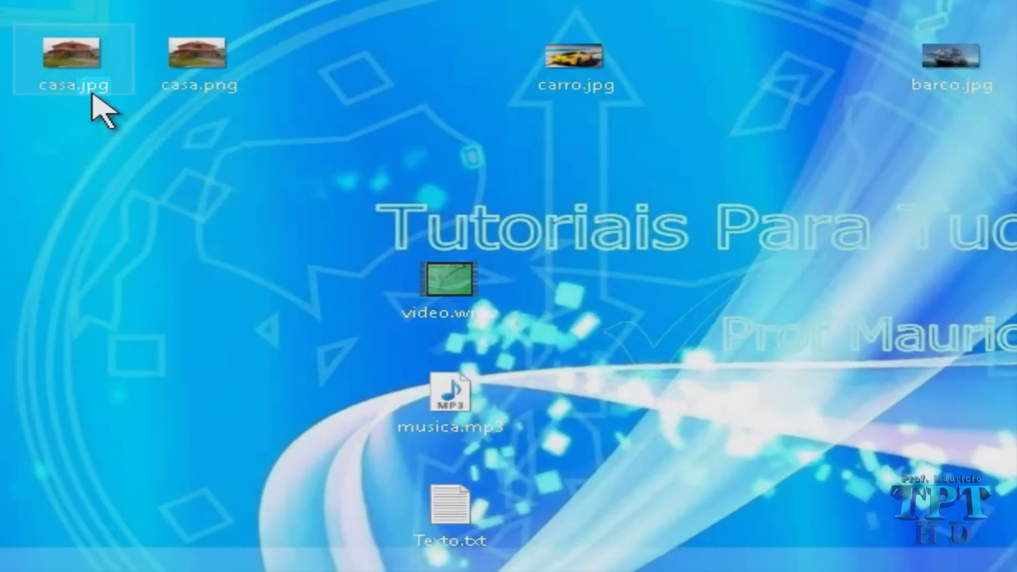
- Check the file type and extension of casa.jpg in its properties, then close them
mouse_move(93, 96)
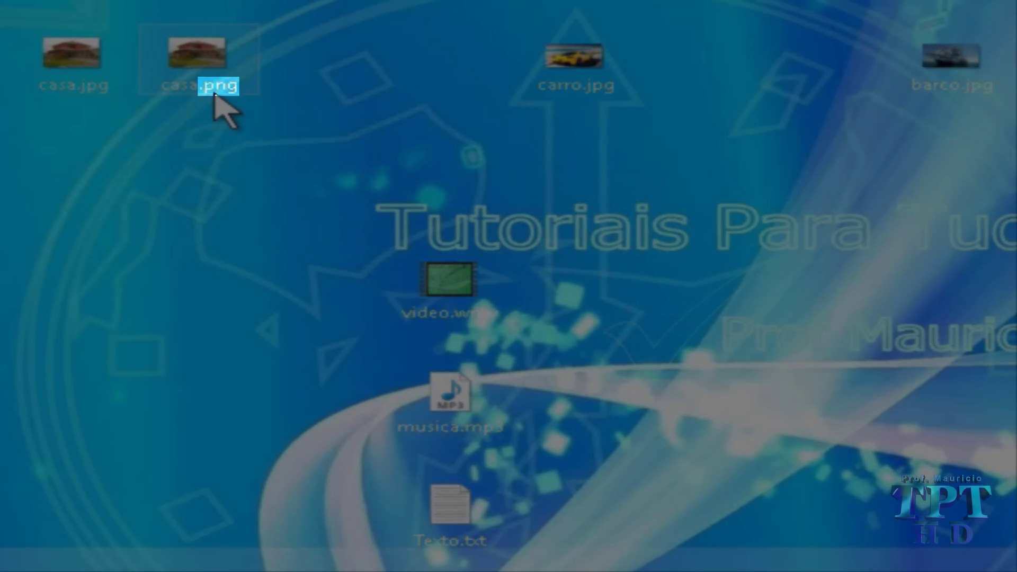
mouse_move(215, 94)
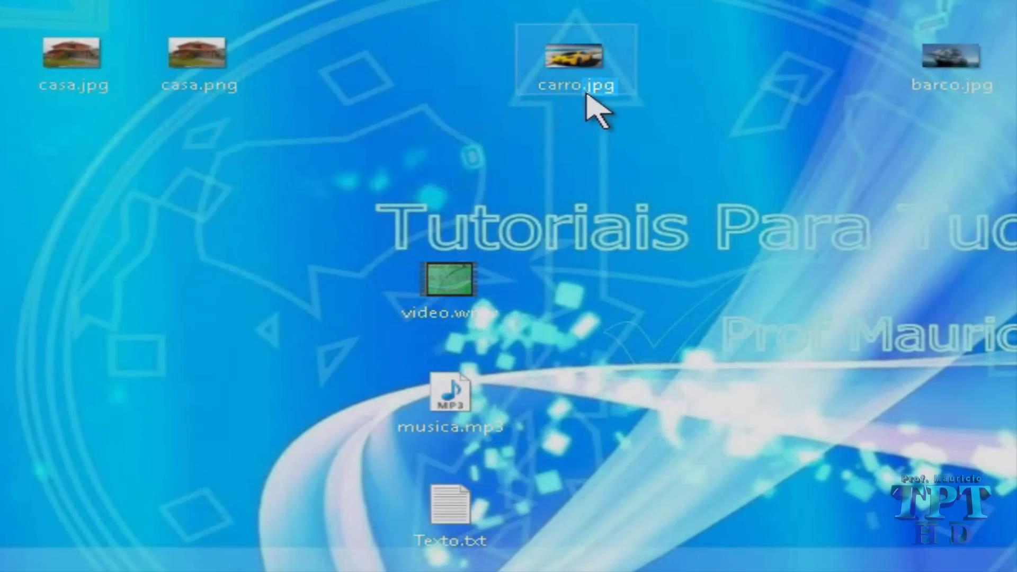
mouse_move(589, 94)
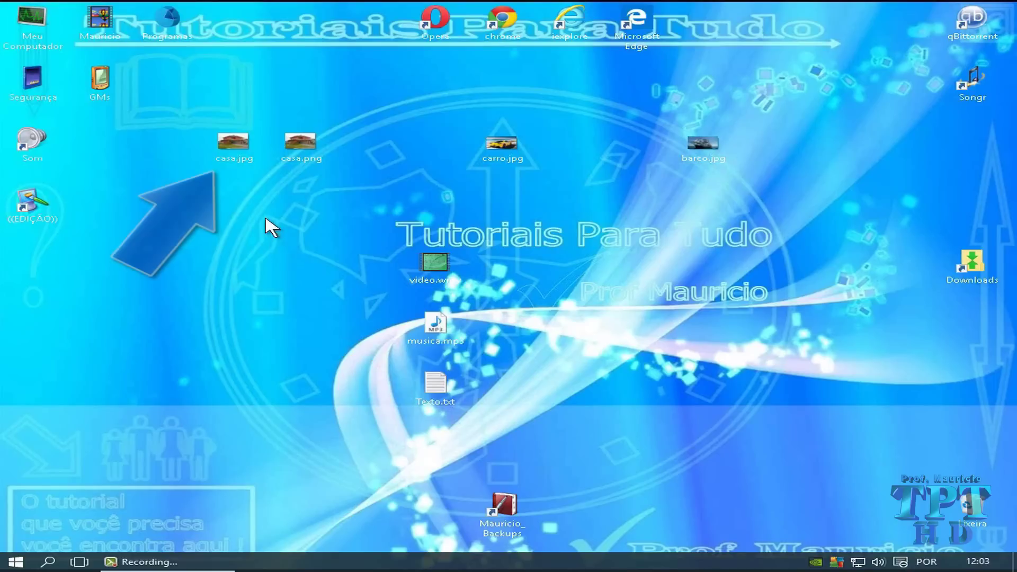
right_click(233, 147)
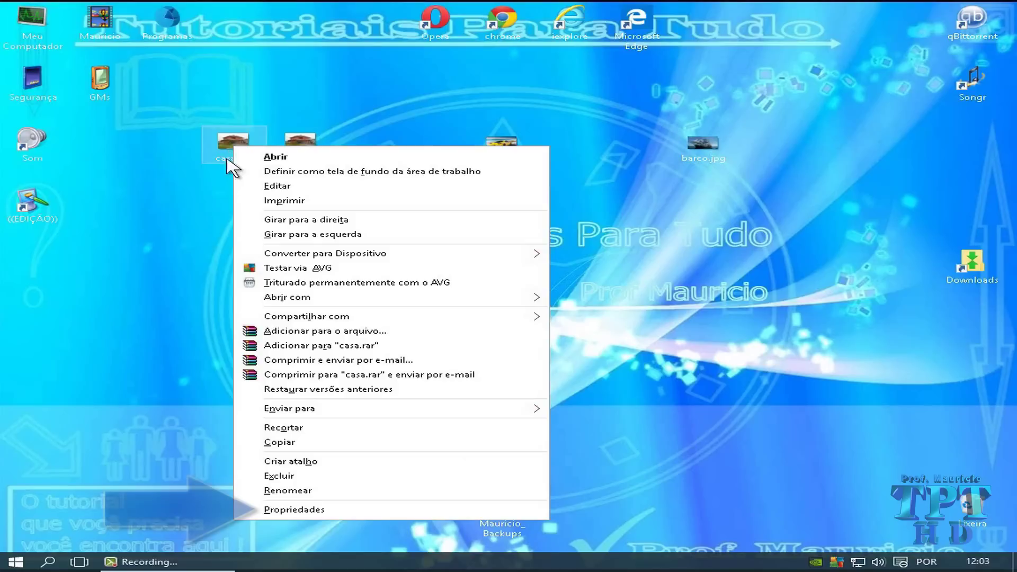
click(372, 513)
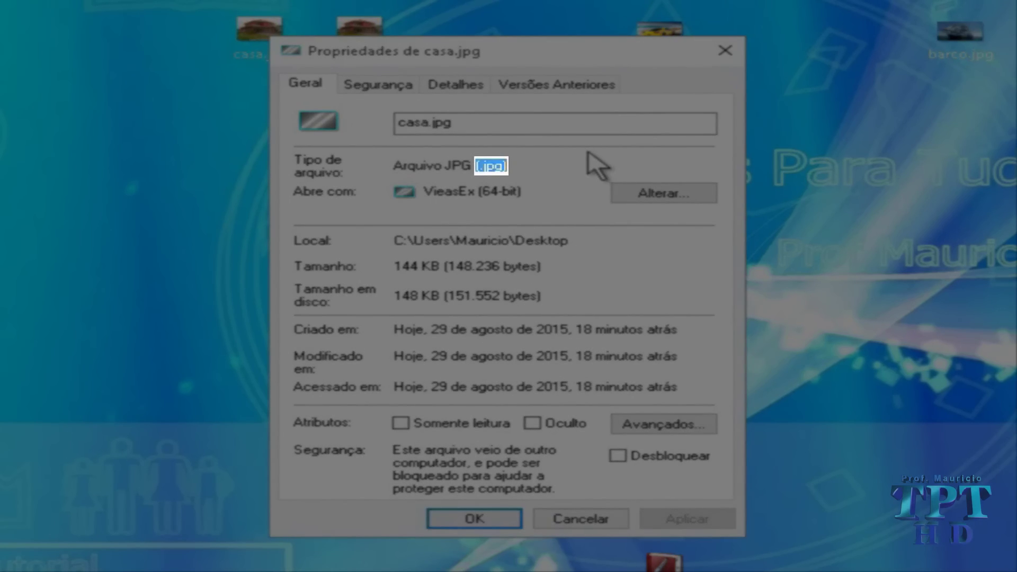
click(726, 51)
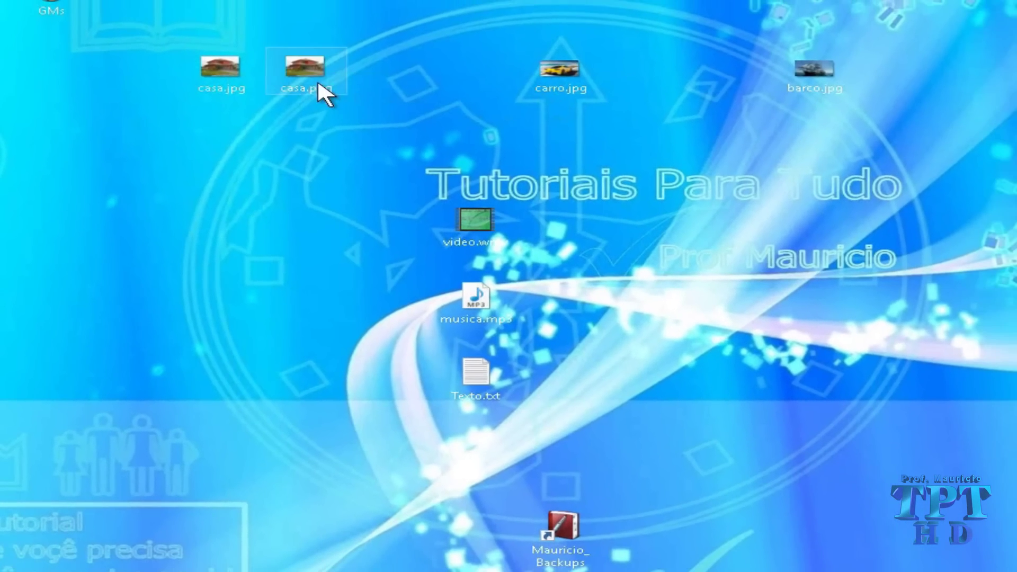
- Check the file type of casa.png in its properties and browse the apps offered for opening .png files, without changing the default
right_click(337, 57)
click(405, 540)
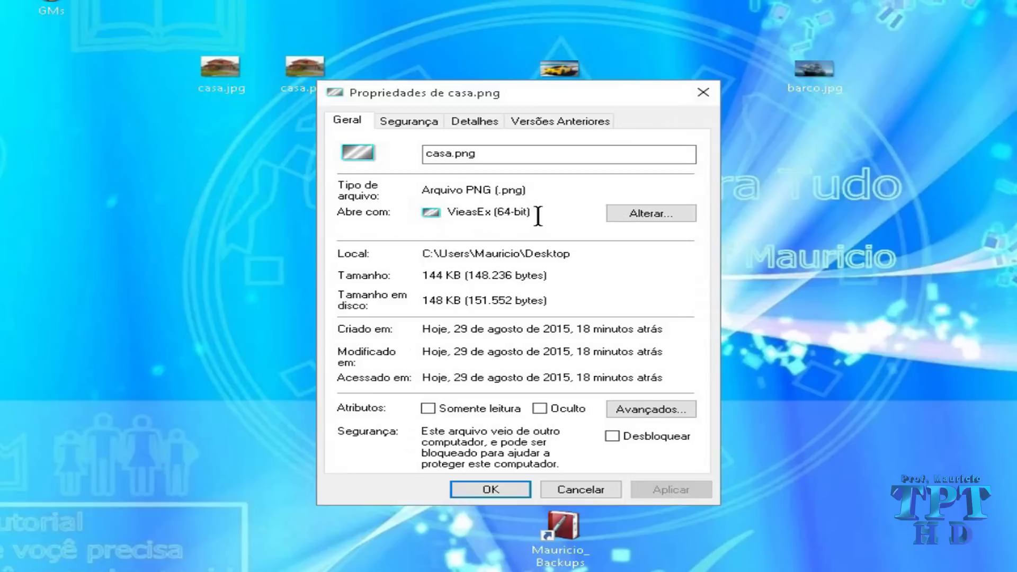
click(661, 218)
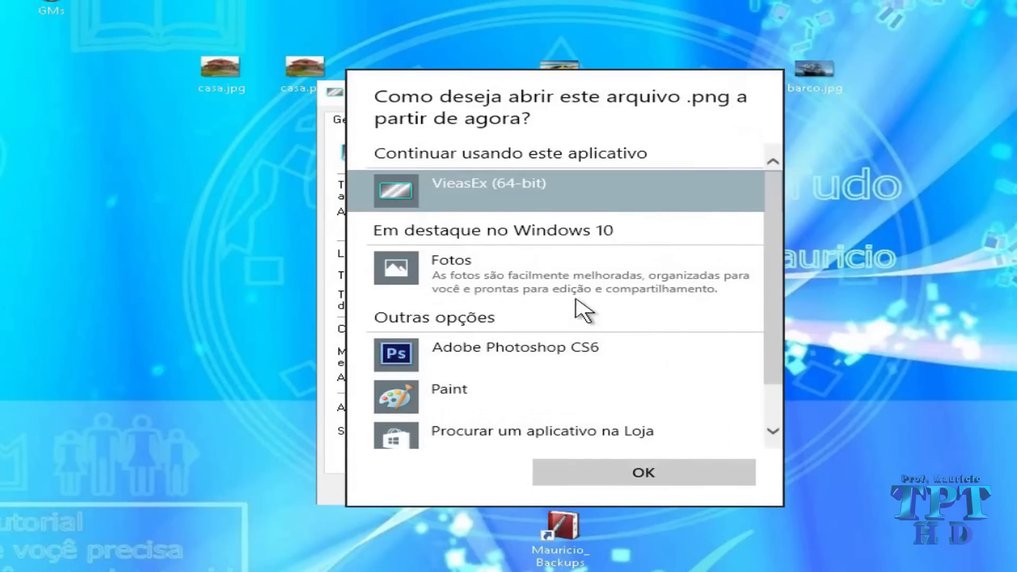
scroll(579, 307, down, 2)
scroll(580, 386, up, 3)
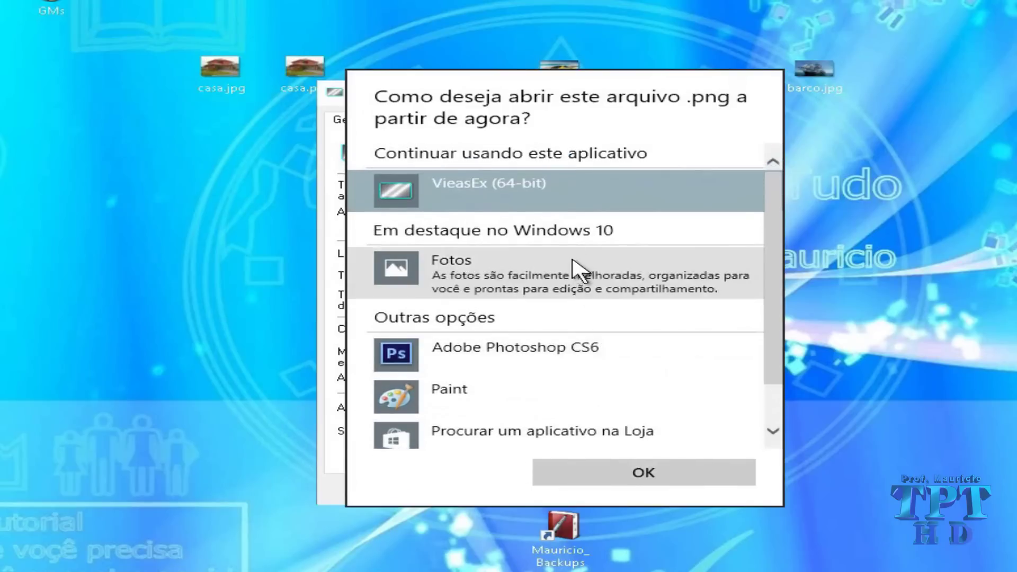
scroll(572, 325, down, 2)
key(Escape)
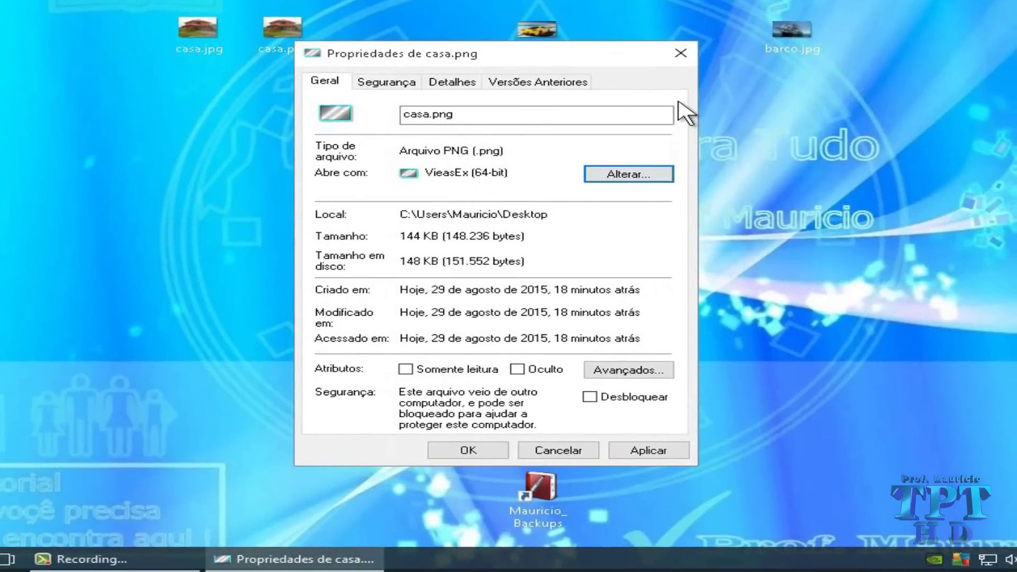
click(680, 53)
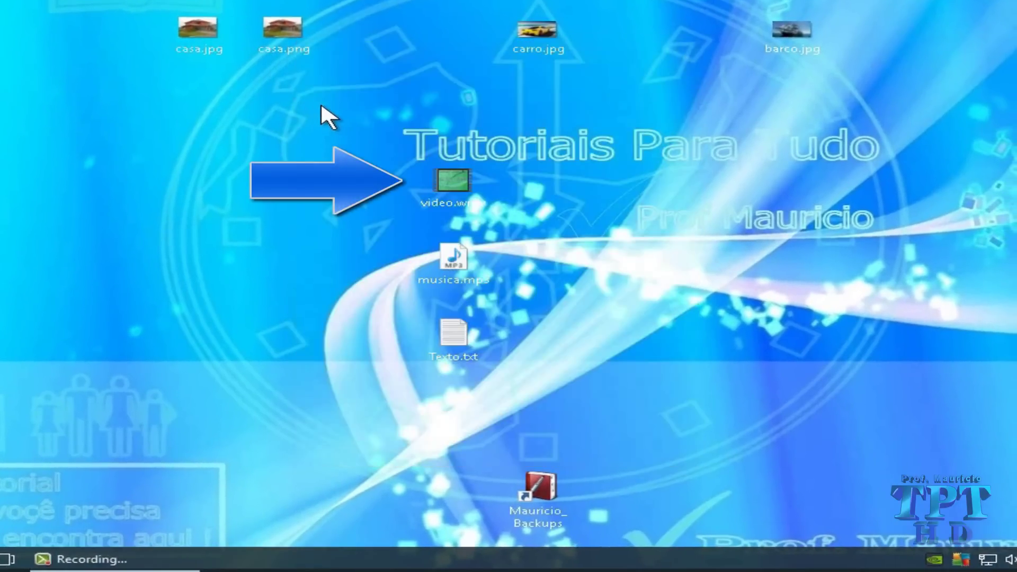
- Inspect the file type of video.wmv in its properties and view the apps offered for opening .wmv files, keeping the current one
right_click(452, 197)
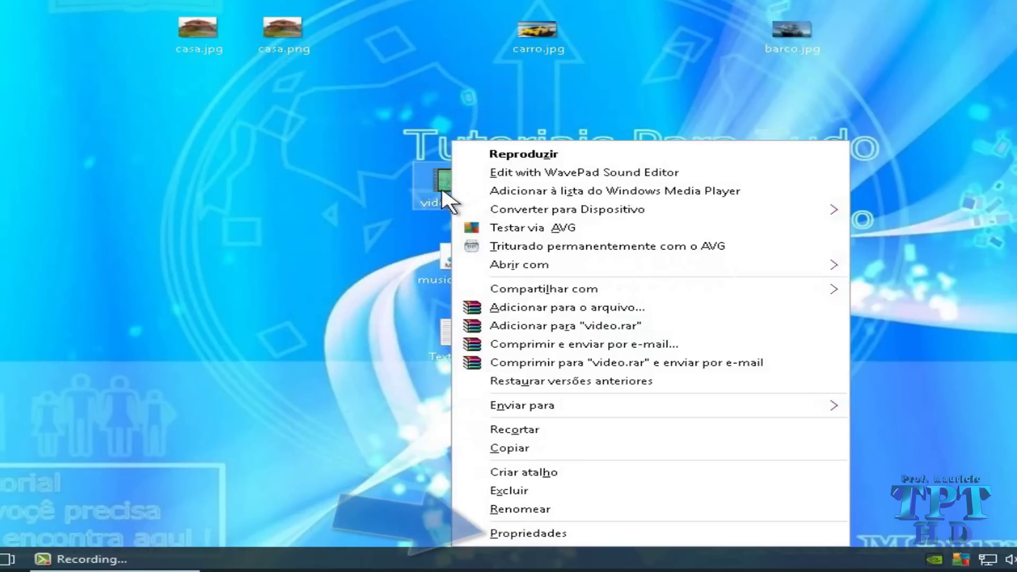
click(570, 533)
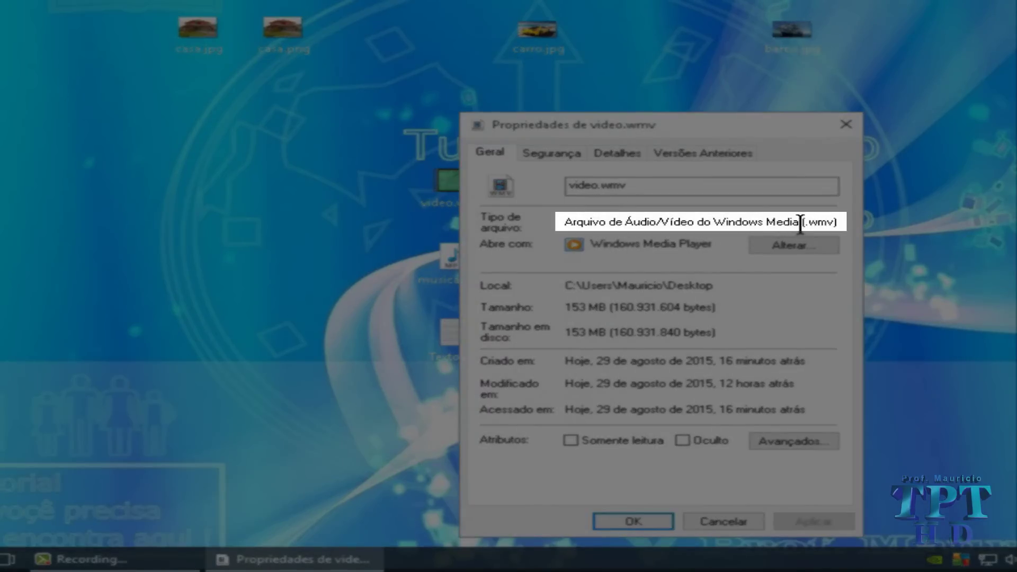
drag(804, 222, 845, 223)
click(777, 222)
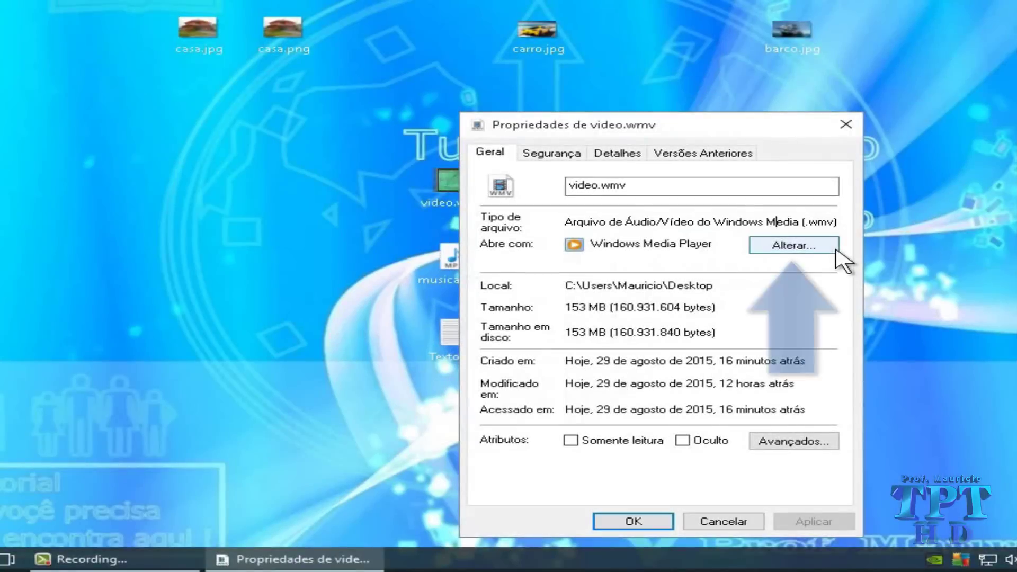
click(836, 249)
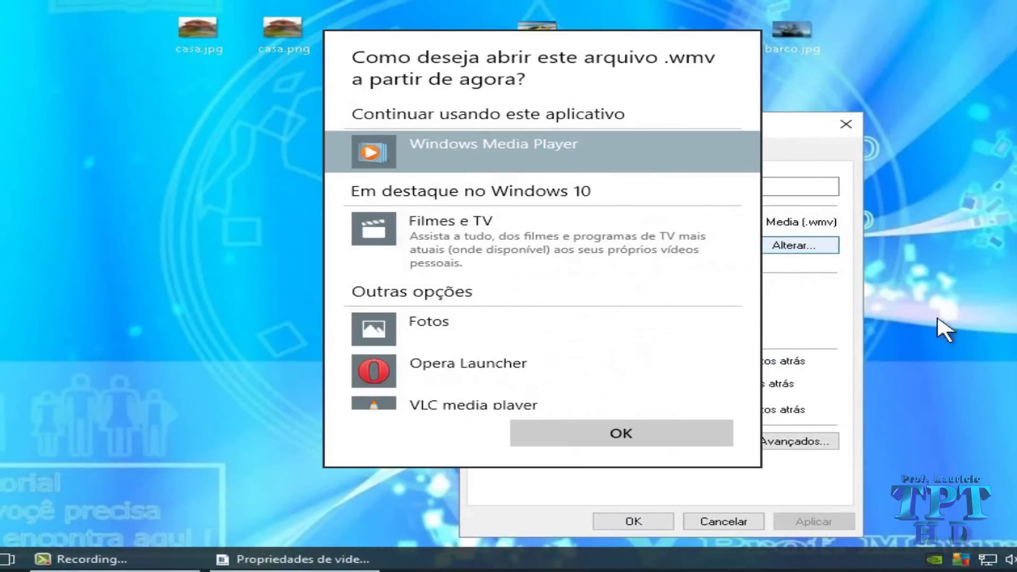
key(Return)
click(846, 125)
- Check the file type and extension of Texto.txt in its properties, then close them
right_click(451, 342)
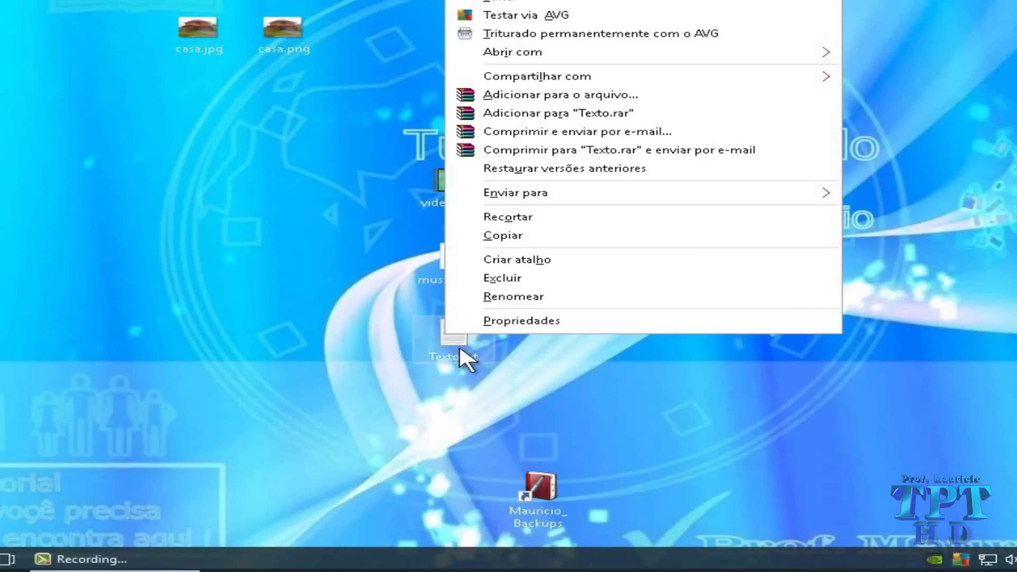
click(524, 320)
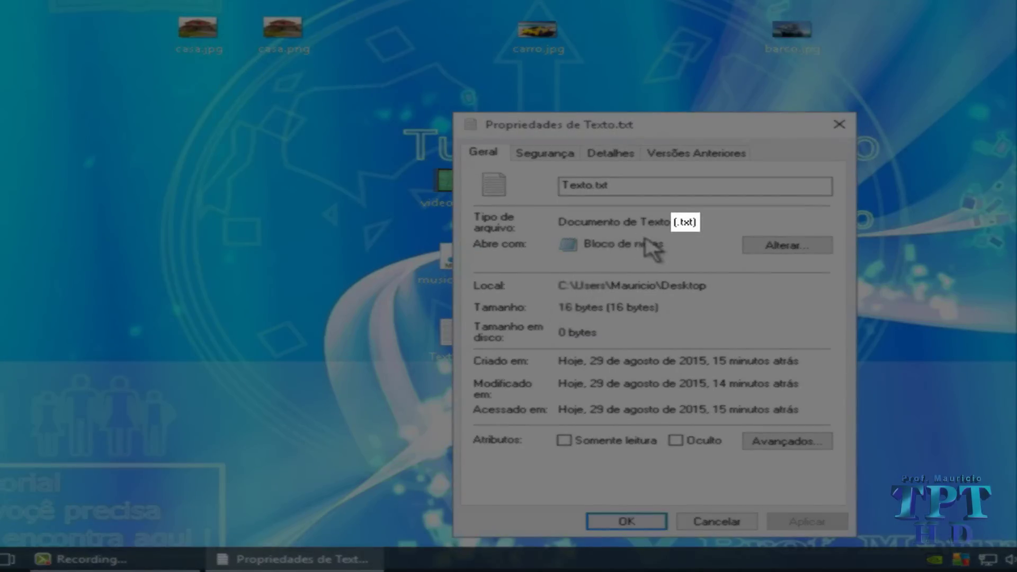
drag(672, 222, 709, 222)
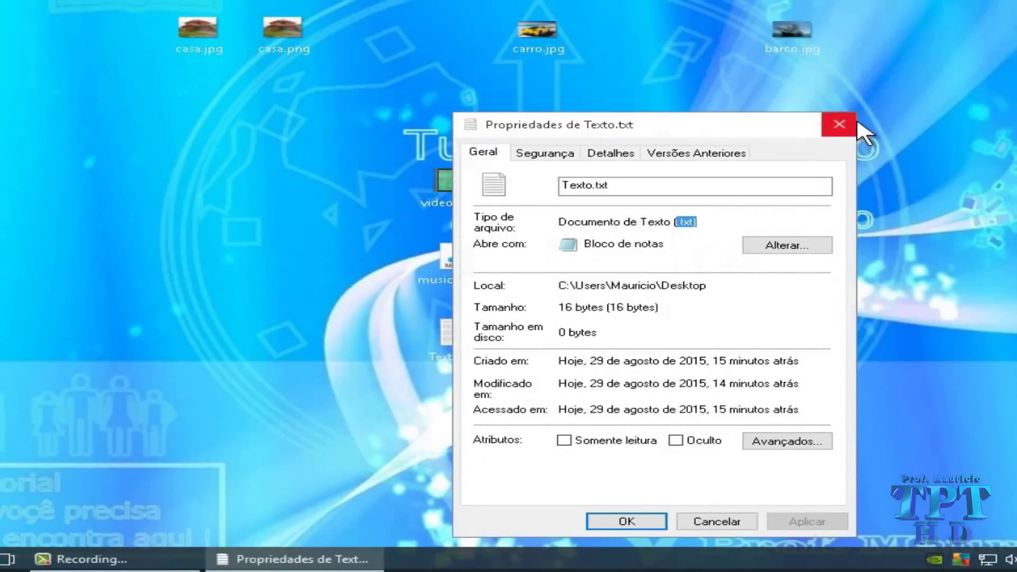
click(853, 123)
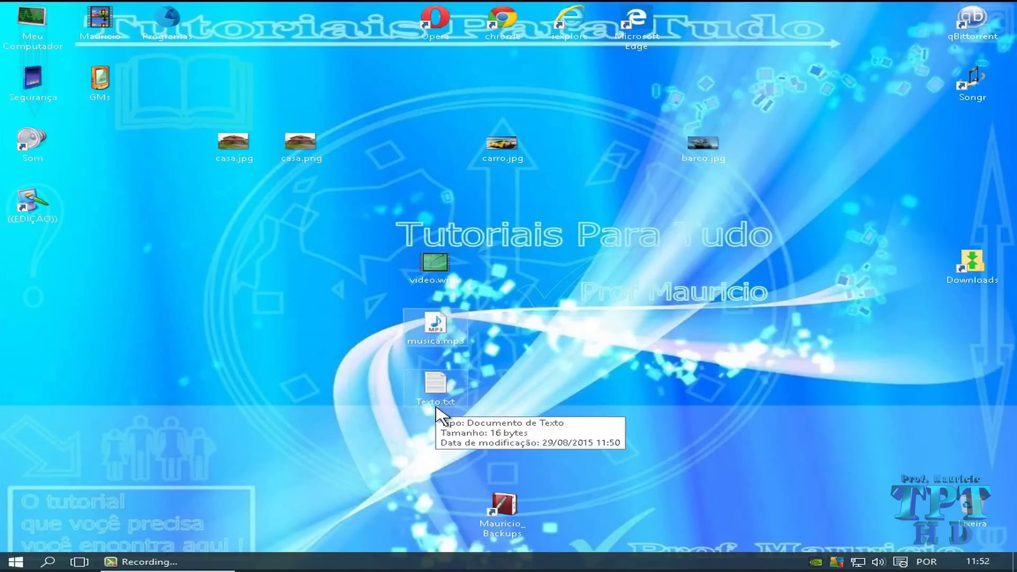
click(442, 385)
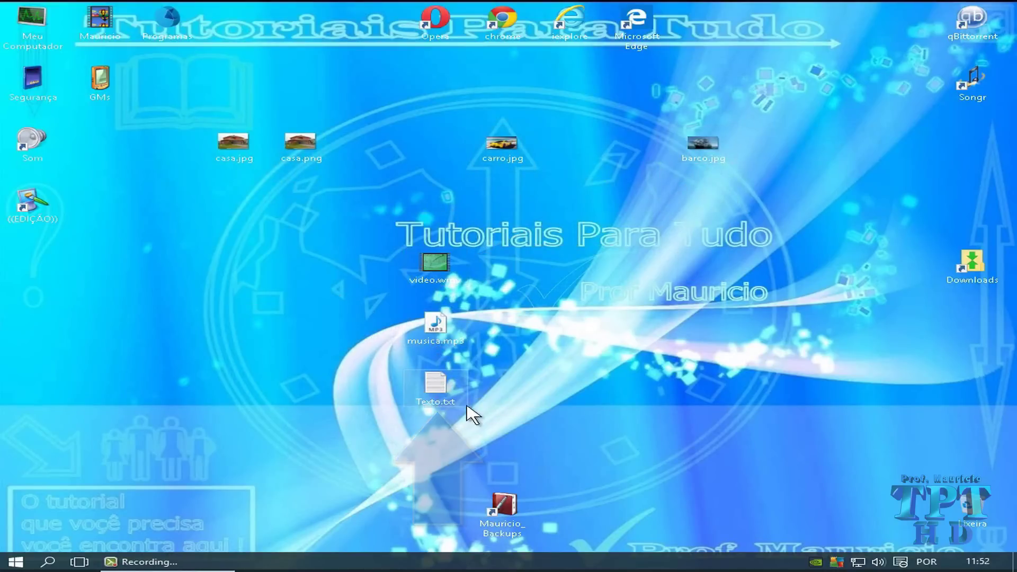
click(501, 209)
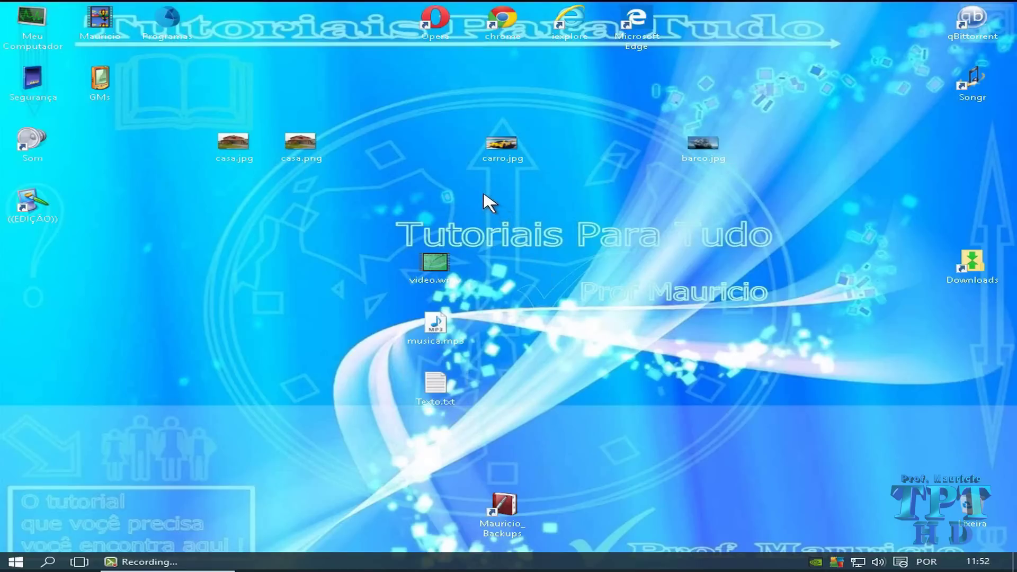
- View casa.jpg and casa.png one after the other in their default image viewer, closing each
double_click(235, 152)
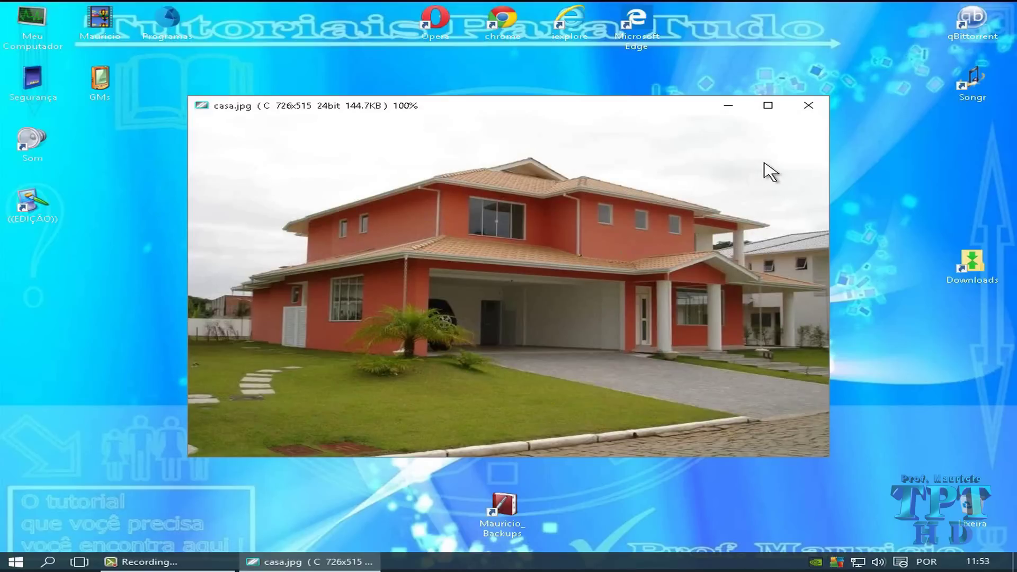
click(808, 106)
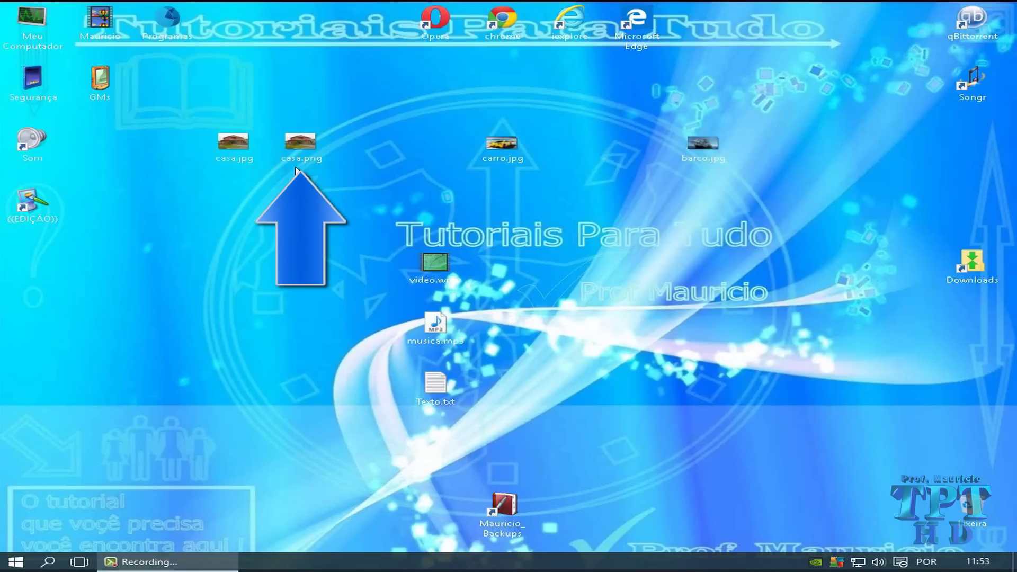
double_click(318, 155)
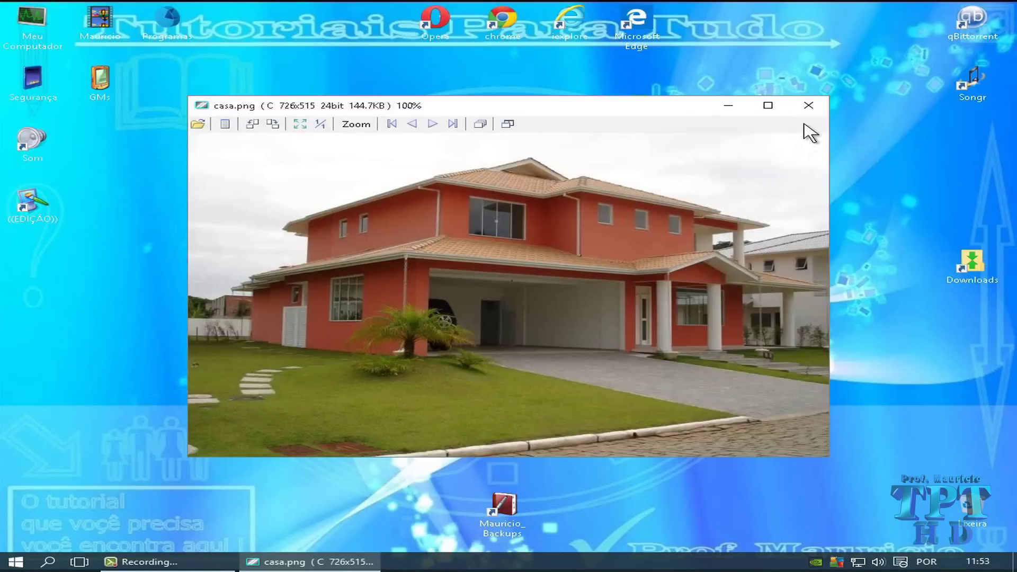
click(808, 105)
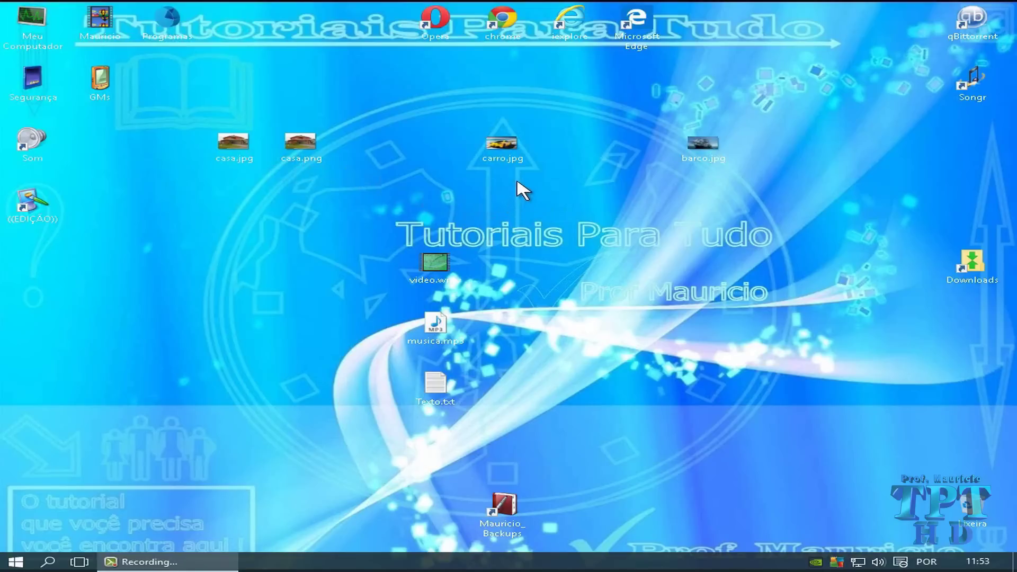
- View carro.jpg and barco.jpg one after the other in their default image viewer, closing each
double_click(512, 153)
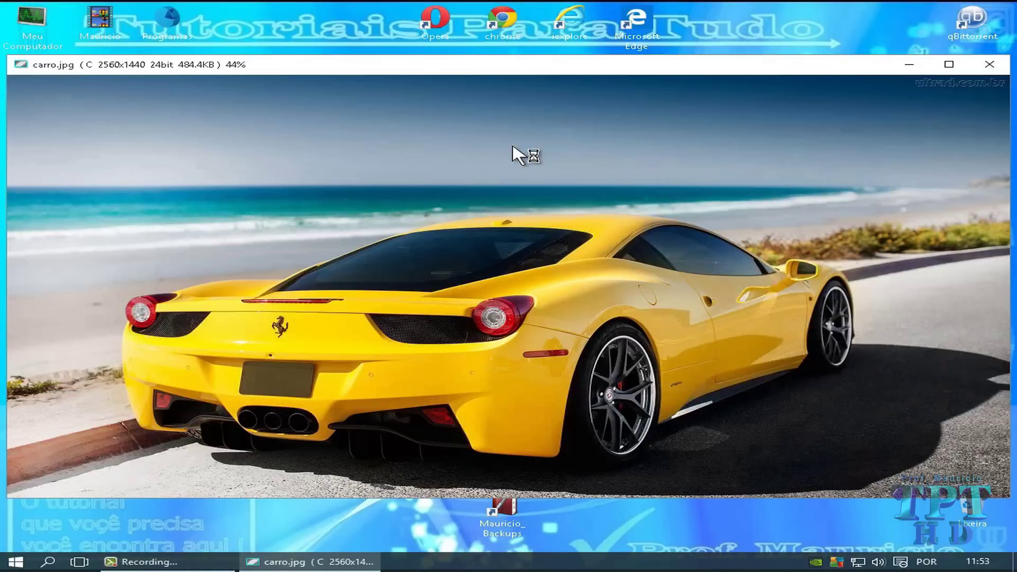
click(989, 64)
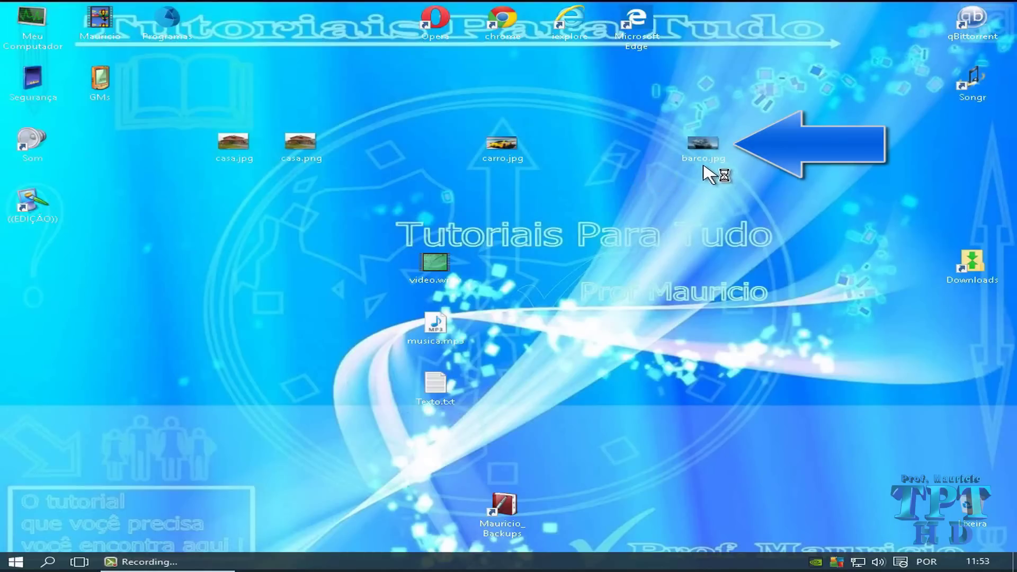
double_click(705, 145)
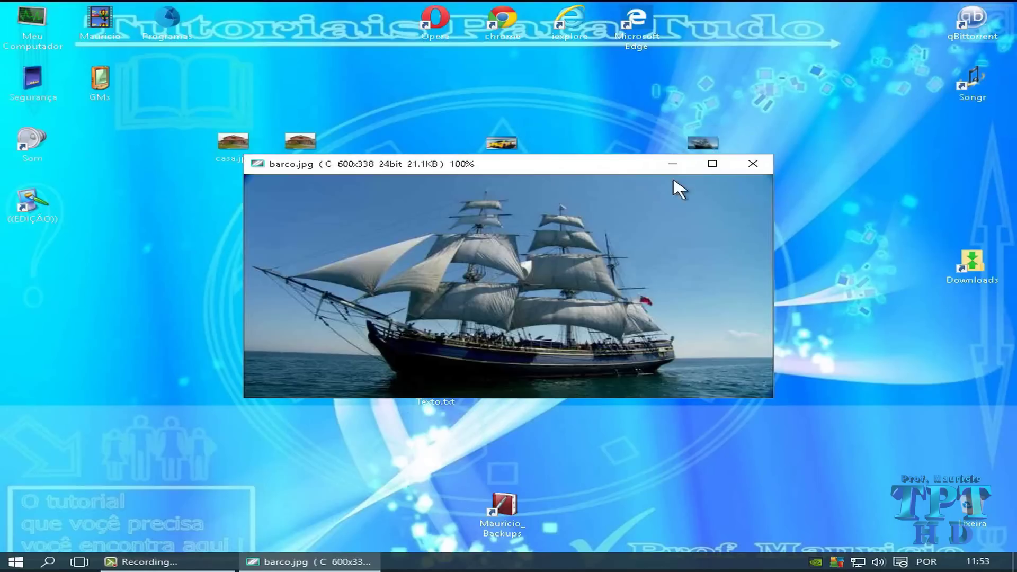
click(753, 164)
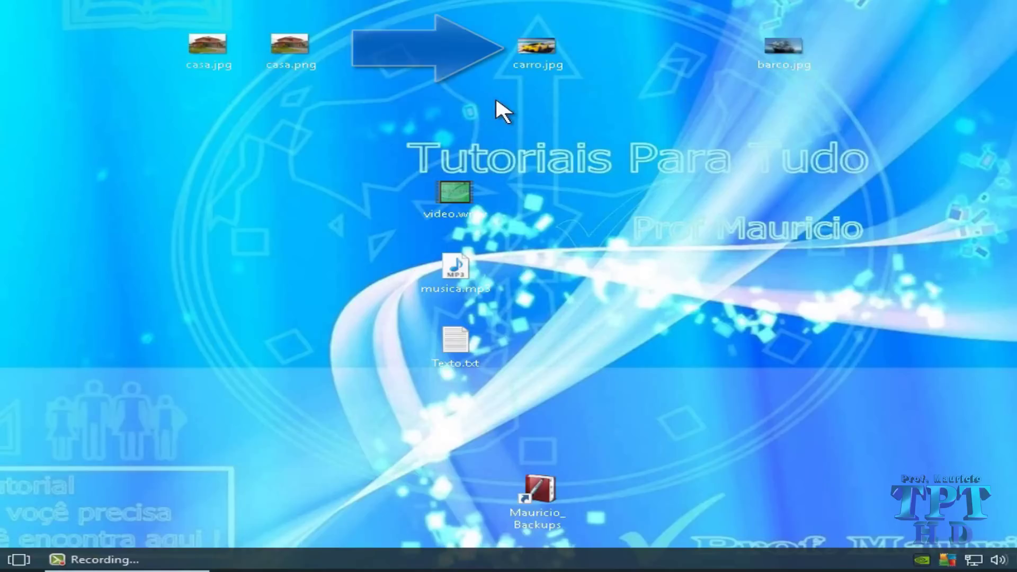
- Open carro.jpg with Paint through Open with, look over the image, and close Paint without editing
right_click(546, 53)
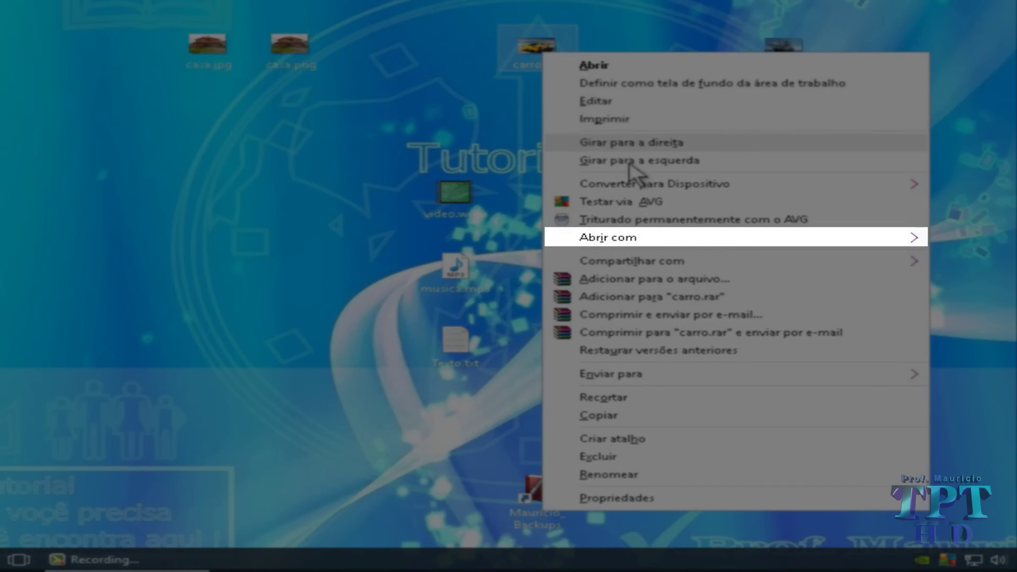
mouse_move(684, 239)
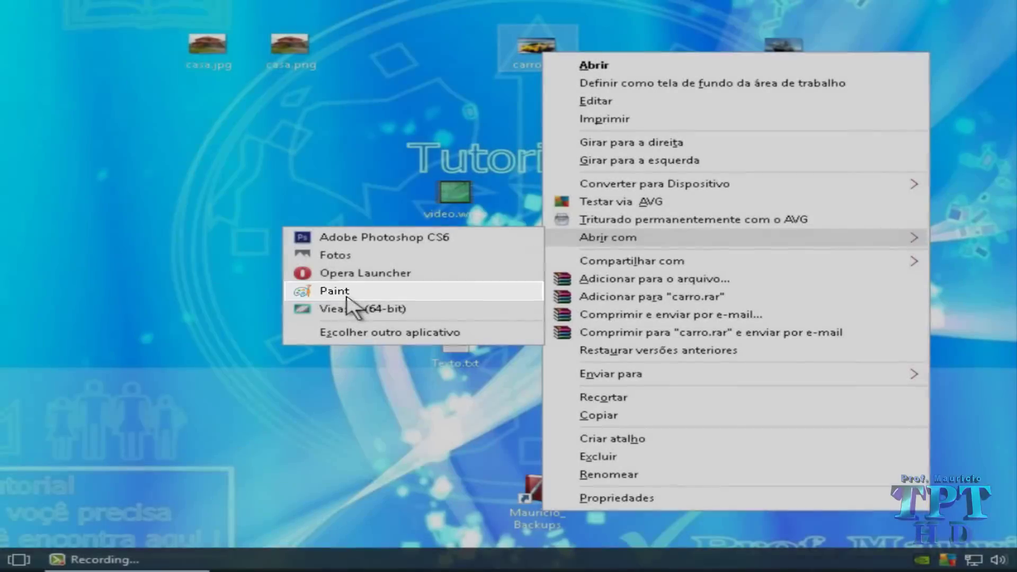
click(347, 296)
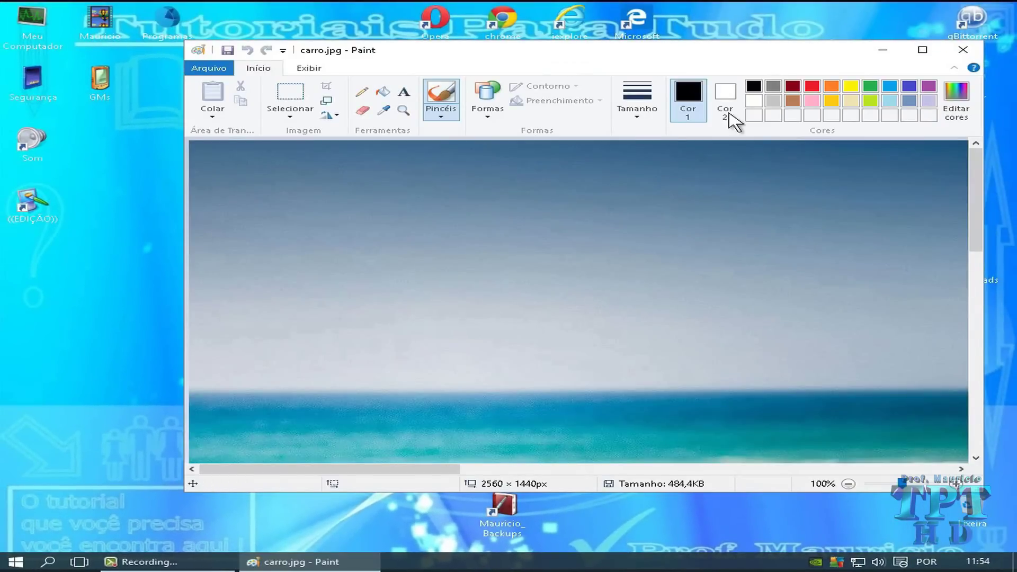
drag(763, 55, 680, 62)
scroll(577, 267, down, 5)
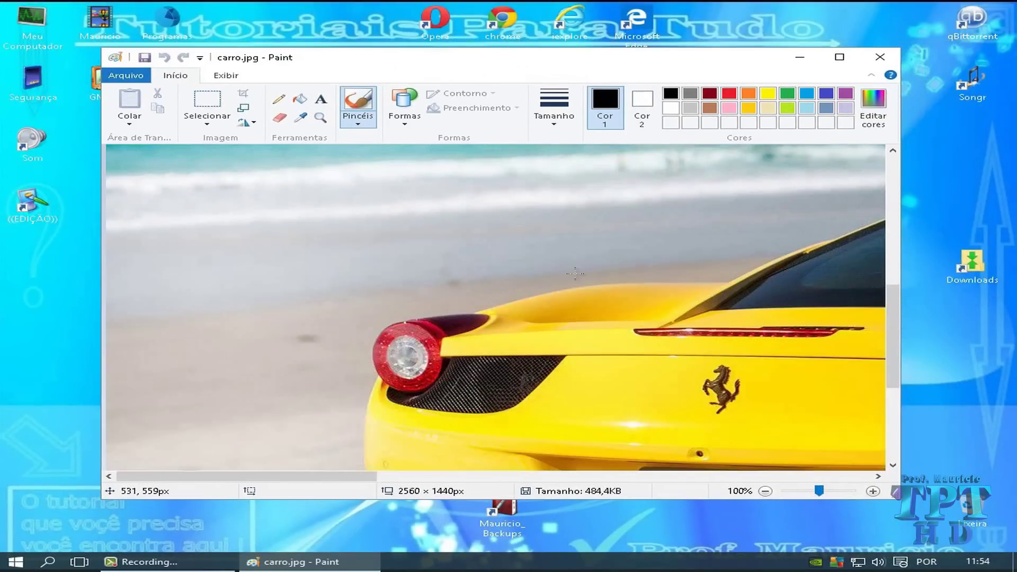
scroll(577, 268, up, 2)
scroll(679, 209, down, 1)
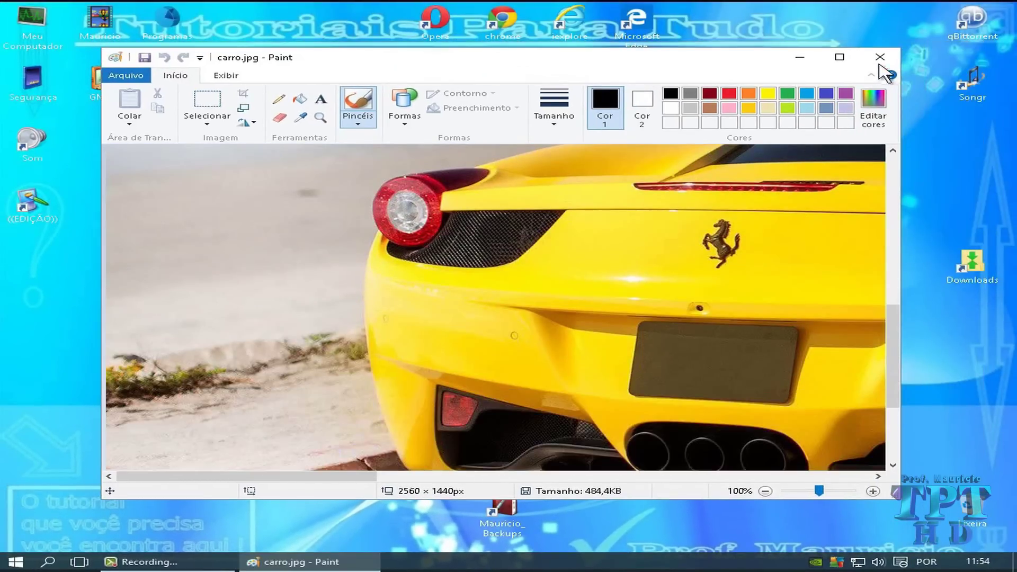
click(880, 56)
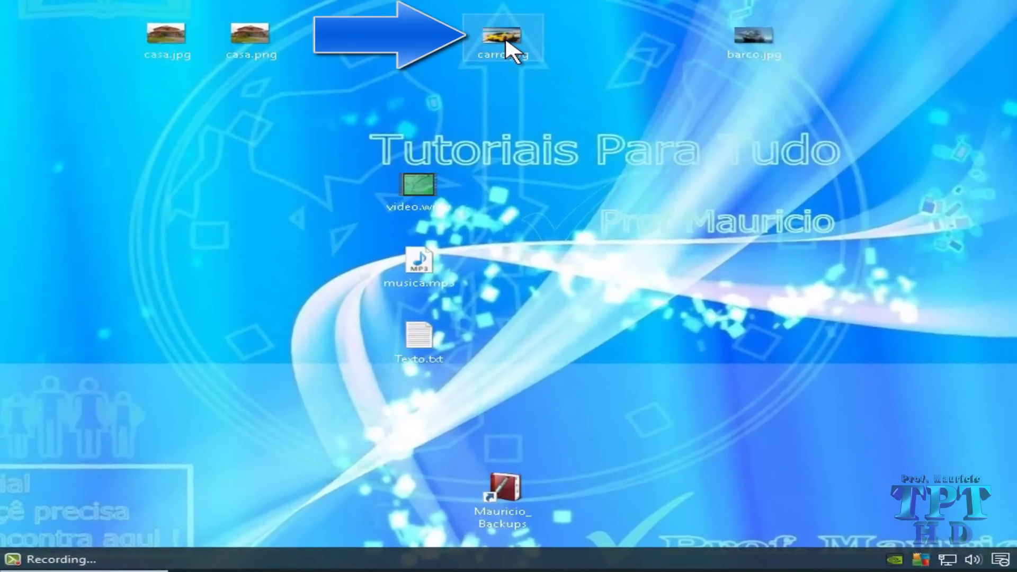
- Open carro.jpg with WordPad this one time, picking it from the expanded list of other apps without making it the default
right_click(505, 44)
mouse_move(596, 230)
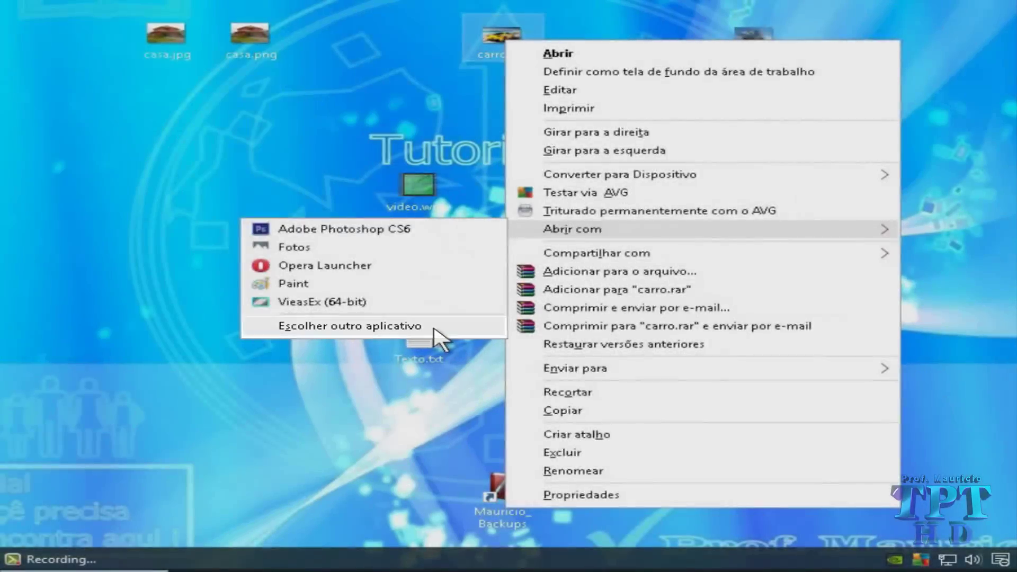
click(431, 335)
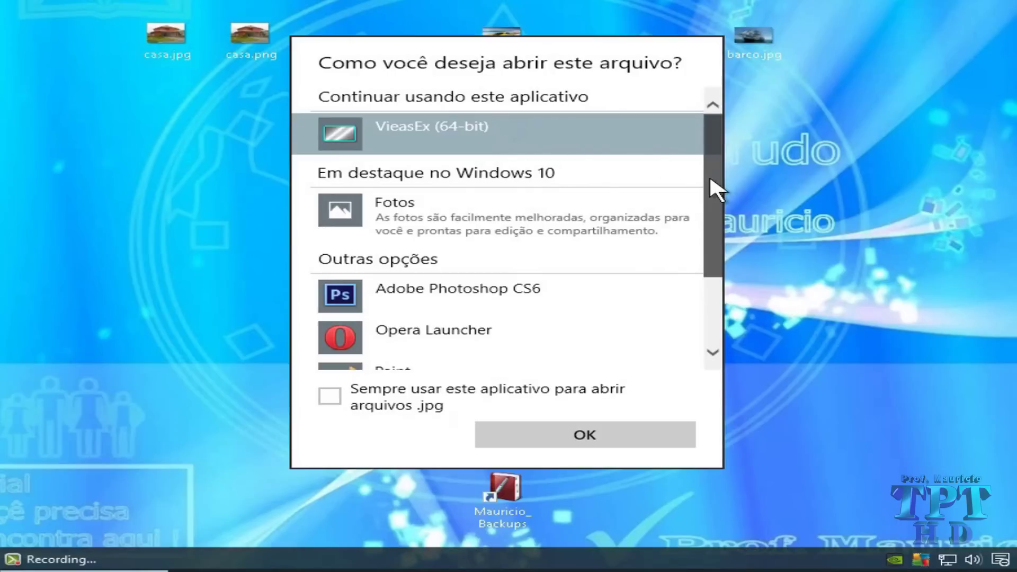
scroll(711, 175, down, 2)
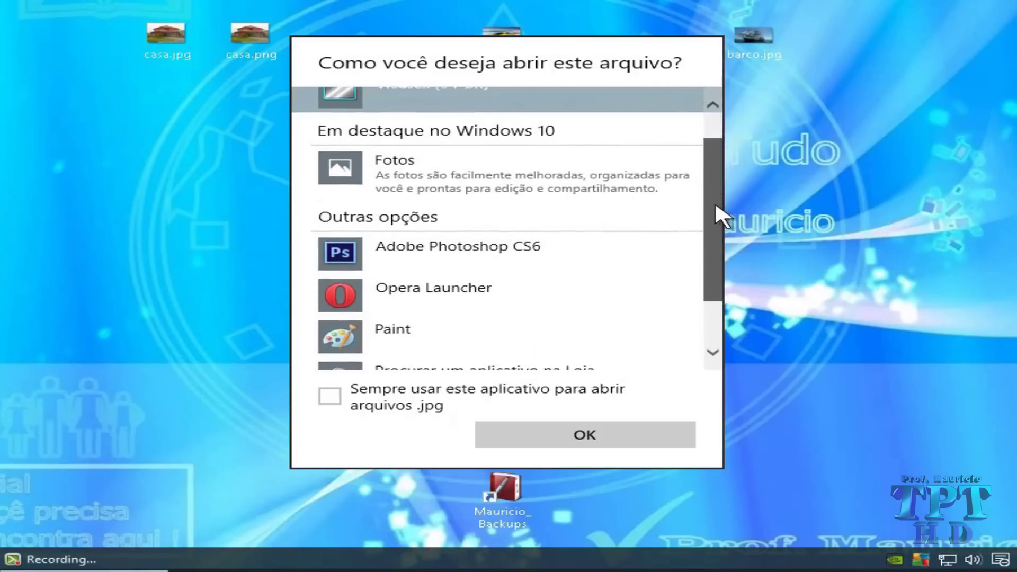
scroll(714, 201, down, 1)
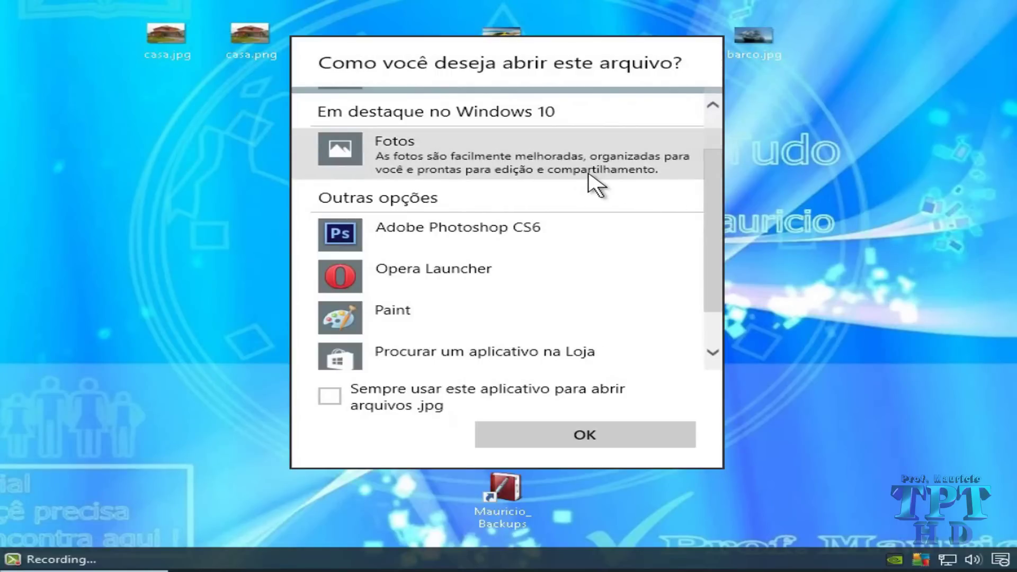
scroll(711, 209, down, 2)
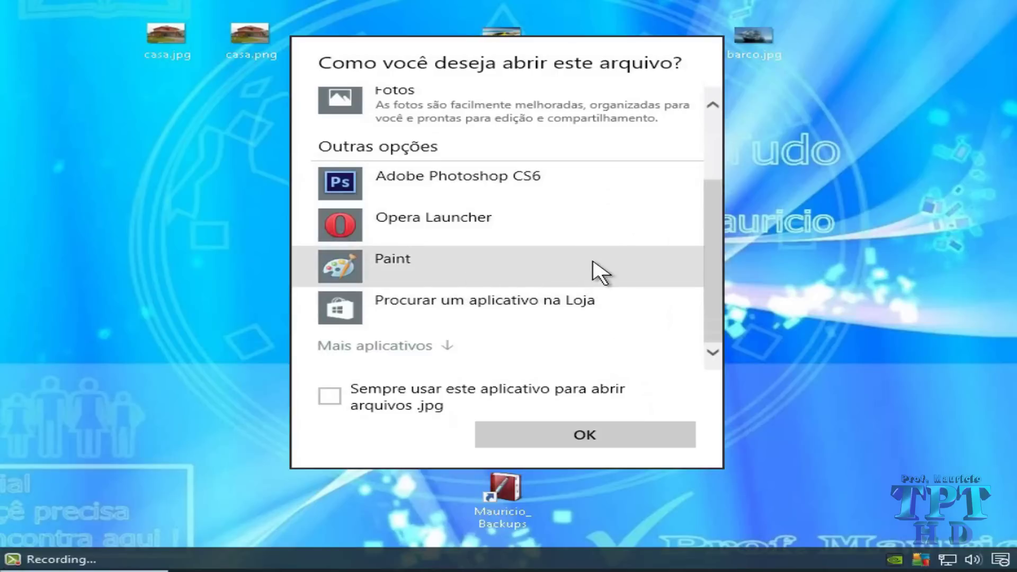
click(423, 350)
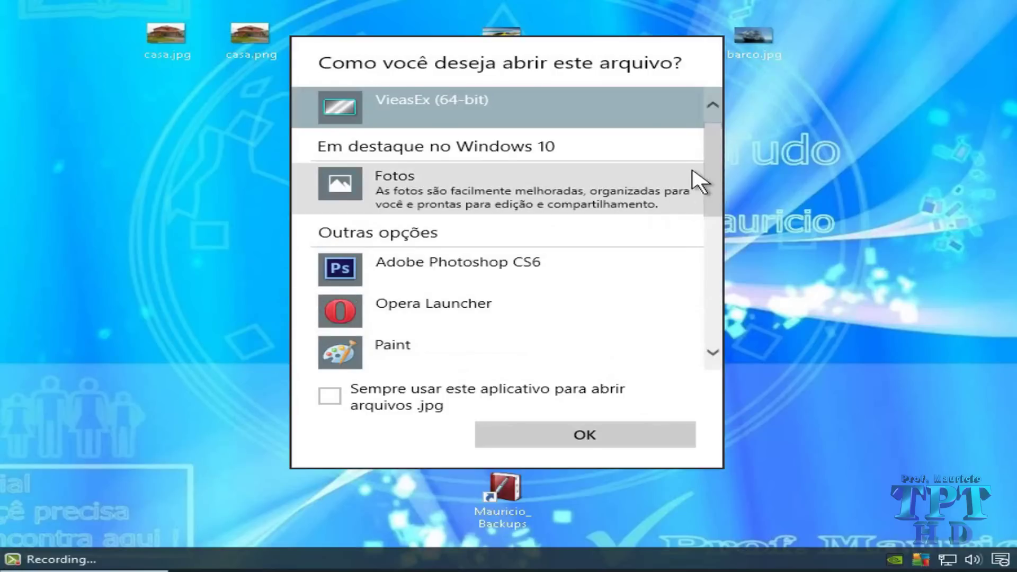
drag(710, 157, 716, 309)
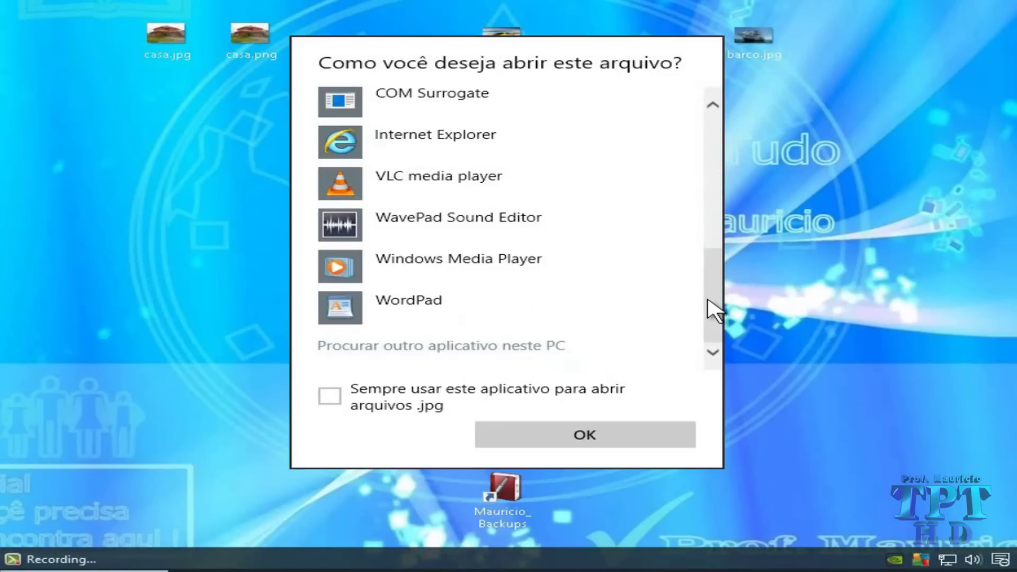
scroll(706, 301, up, 1)
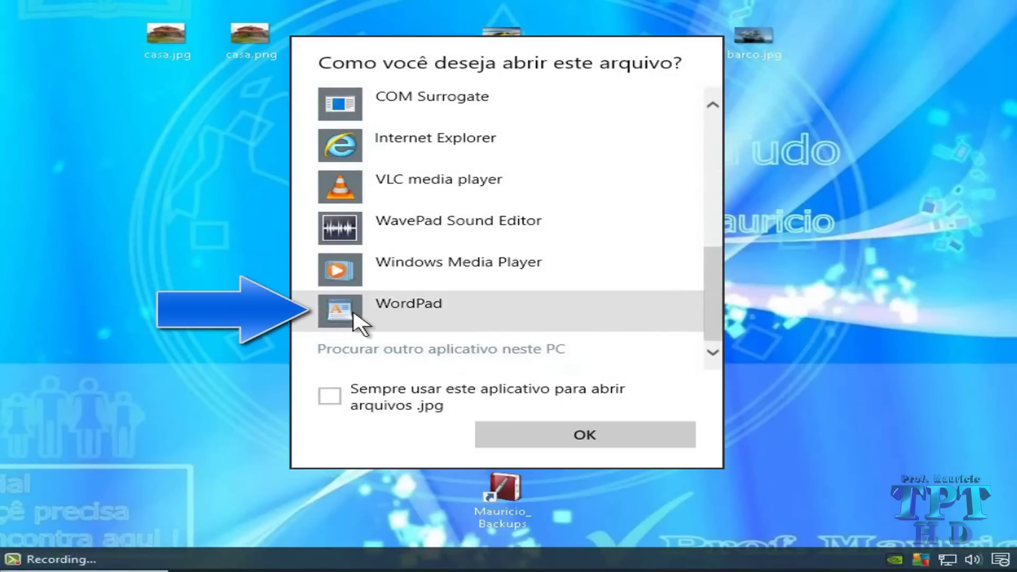
click(373, 313)
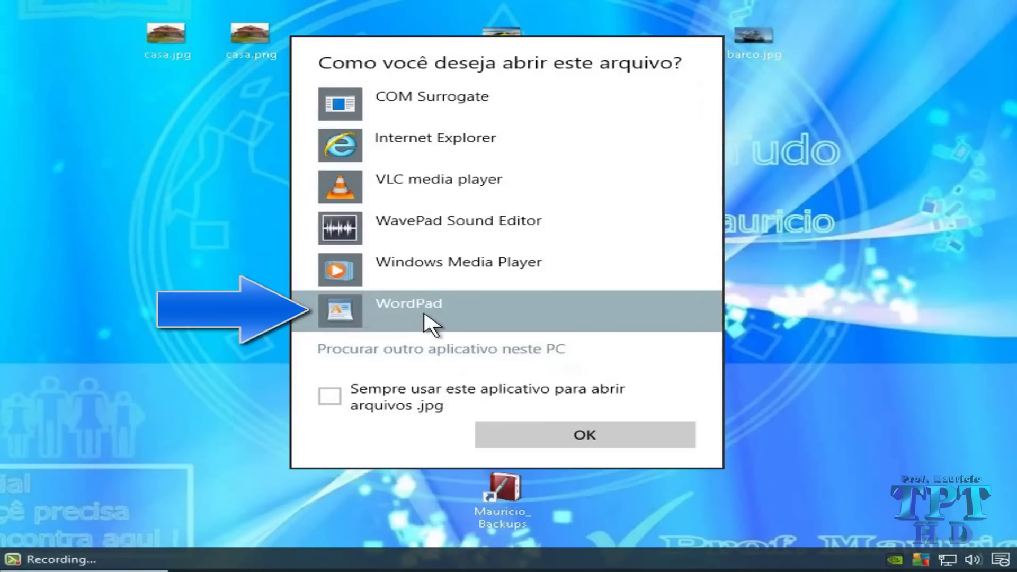
click(604, 437)
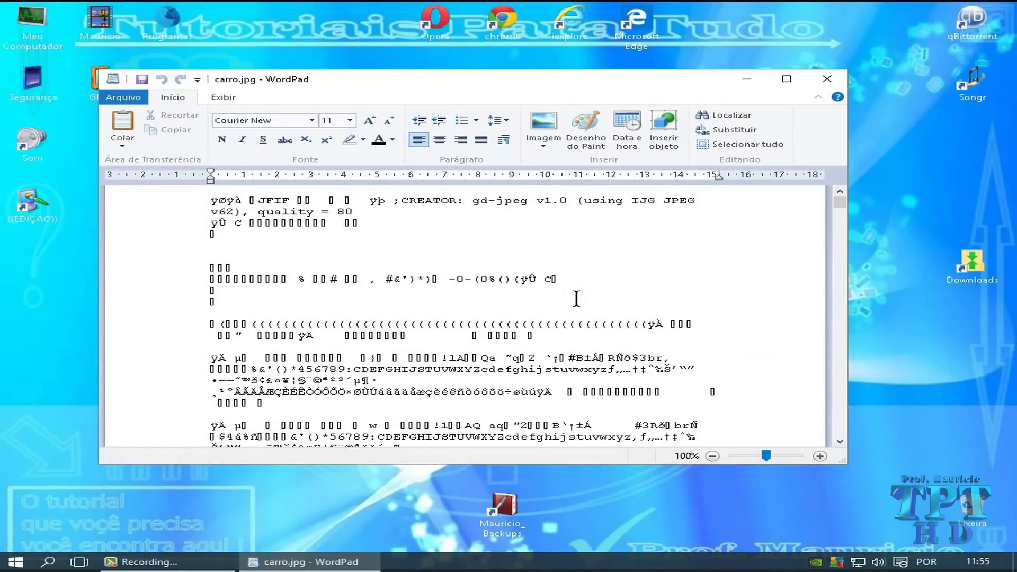
- Look through the contents of carro.jpg in WordPad and close it, and check the image in its default viewer, closing that too
scroll(577, 298, down, 10)
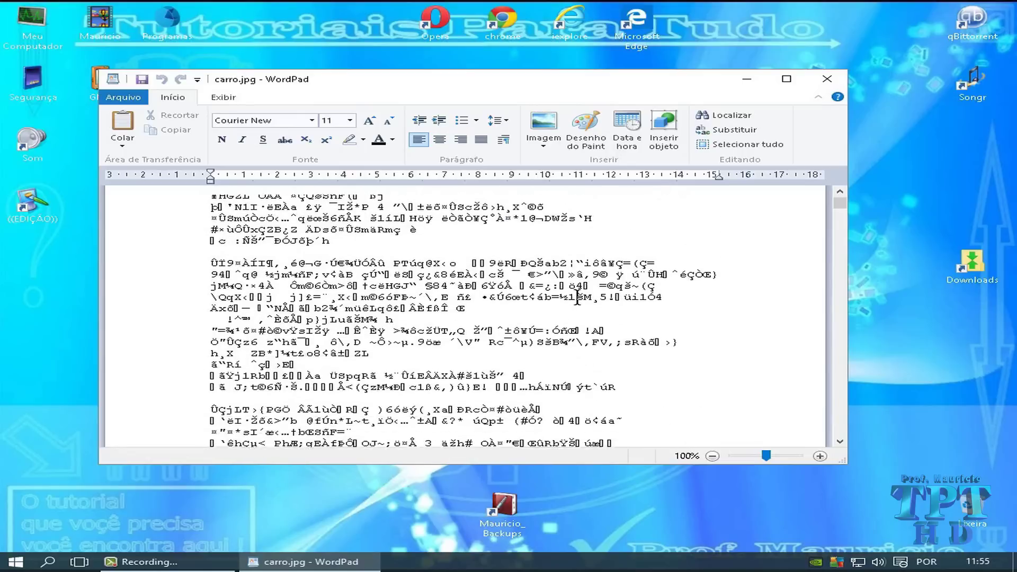
scroll(698, 234, down, 10)
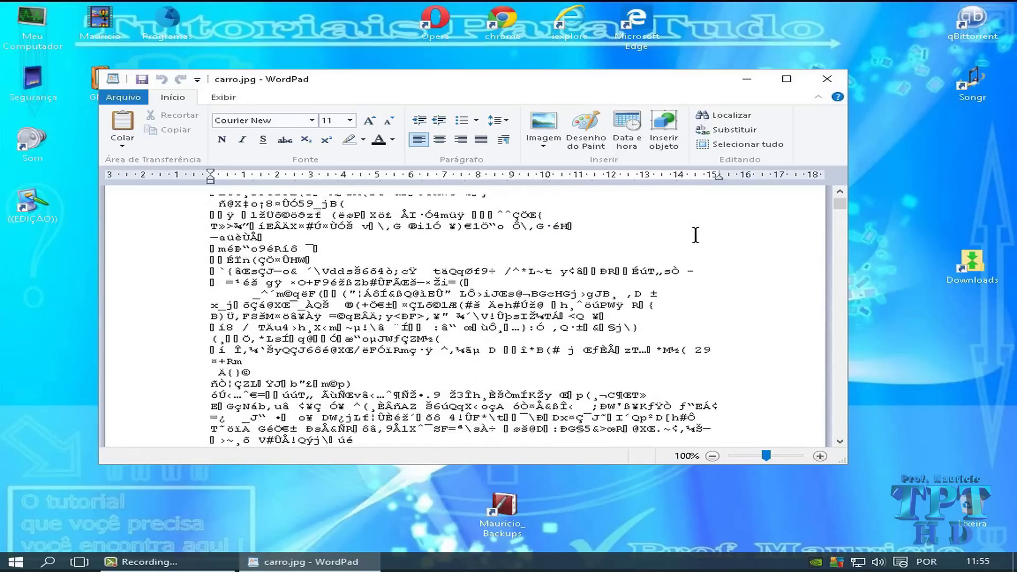
scroll(696, 234, down, 5)
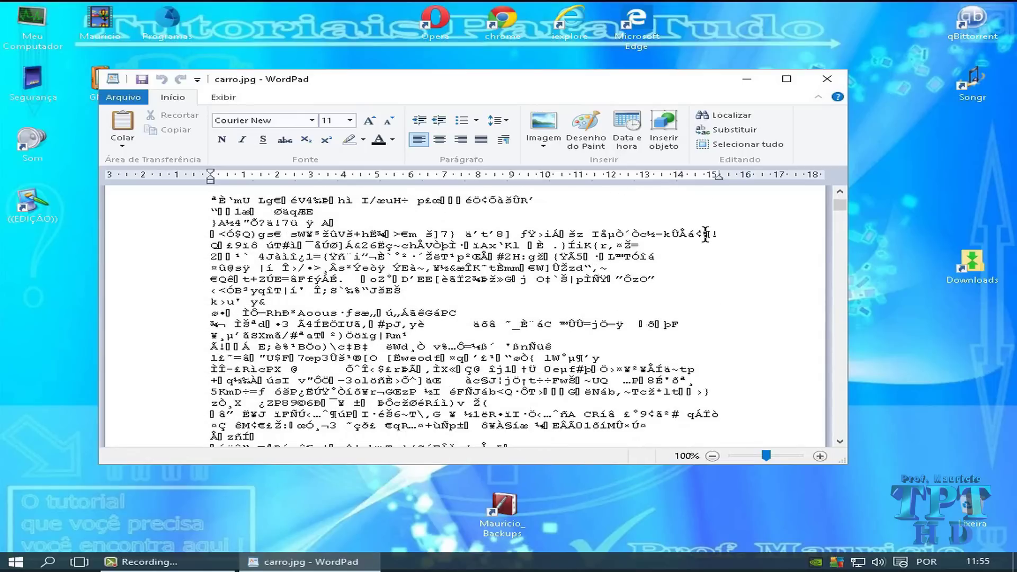
click(827, 79)
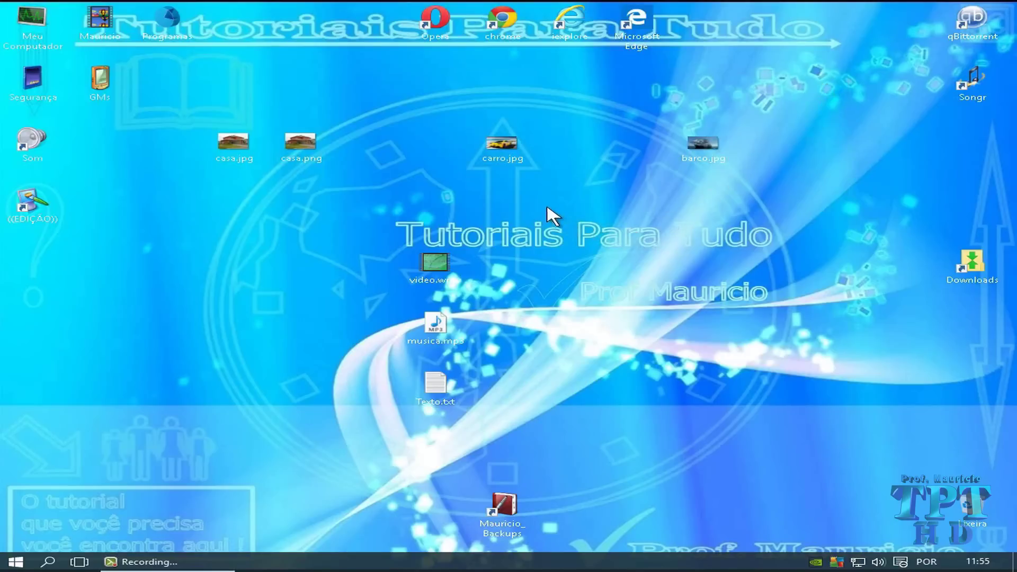
double_click(501, 148)
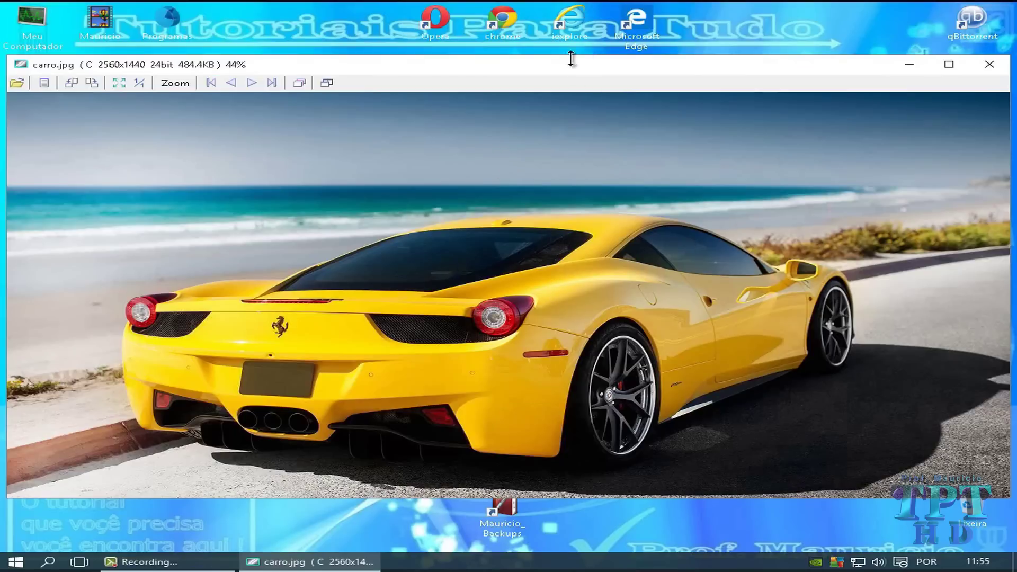
click(990, 64)
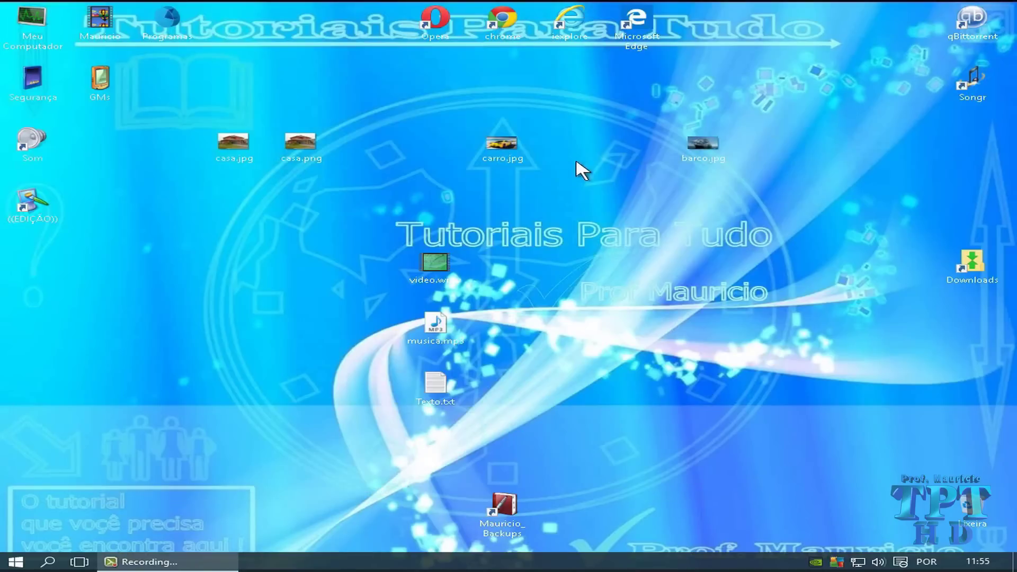
- Open carro.jpg with Adobe Photoshop CS6 by choosing another app, leaving the always-use option for .jpg files unticked
right_click(504, 150)
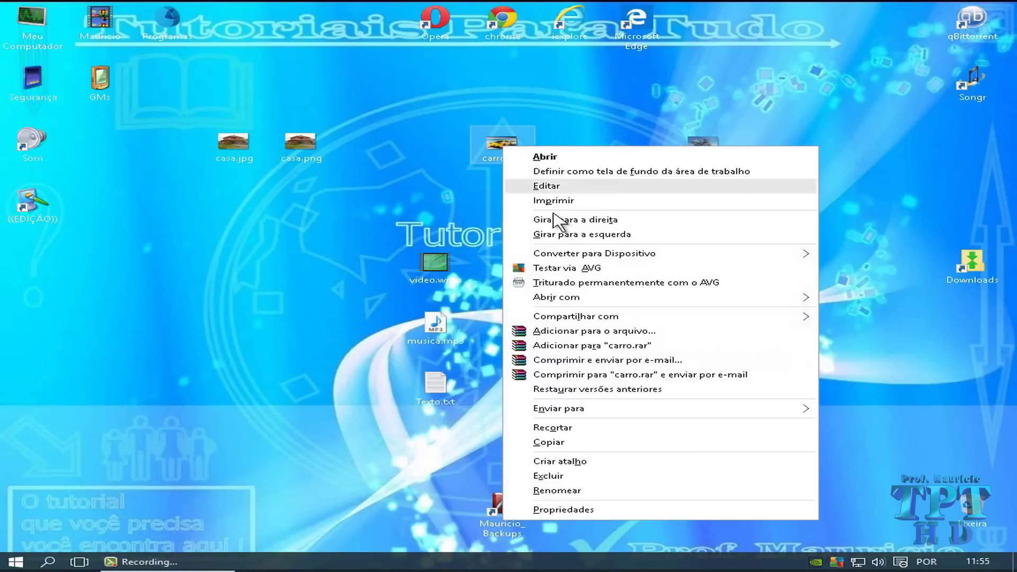
mouse_move(603, 297)
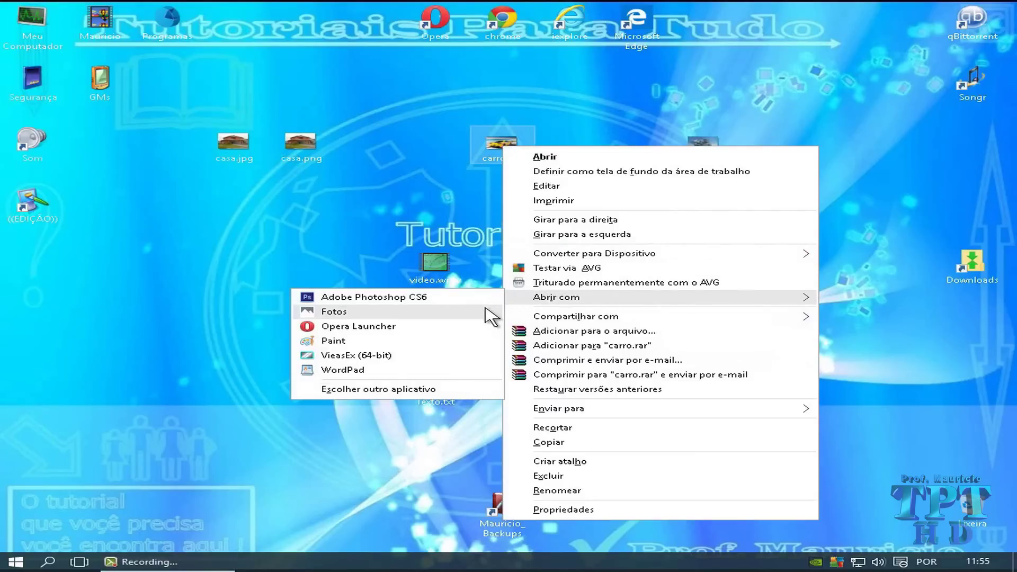
click(443, 388)
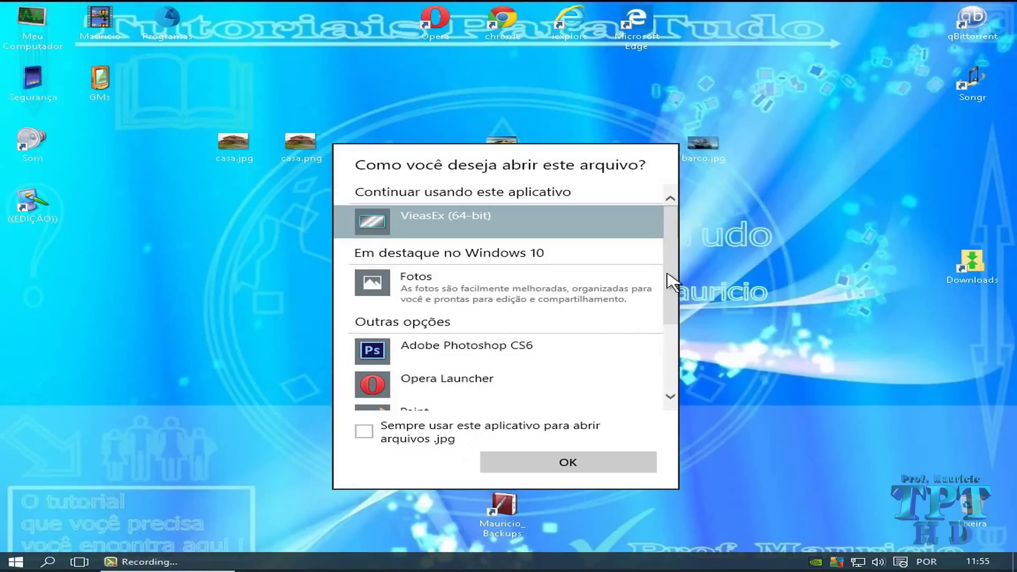
drag(674, 281, 678, 357)
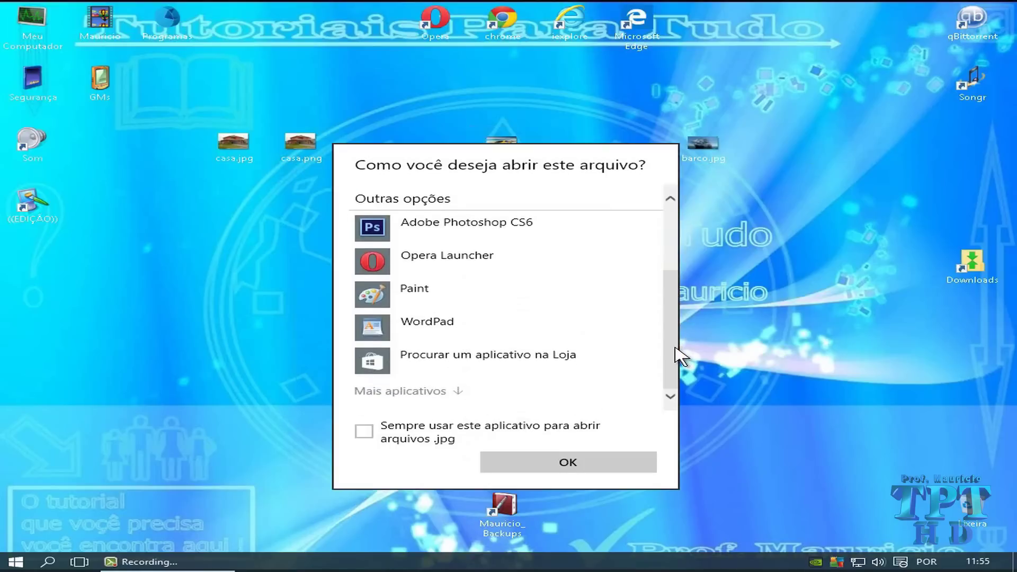
click(493, 238)
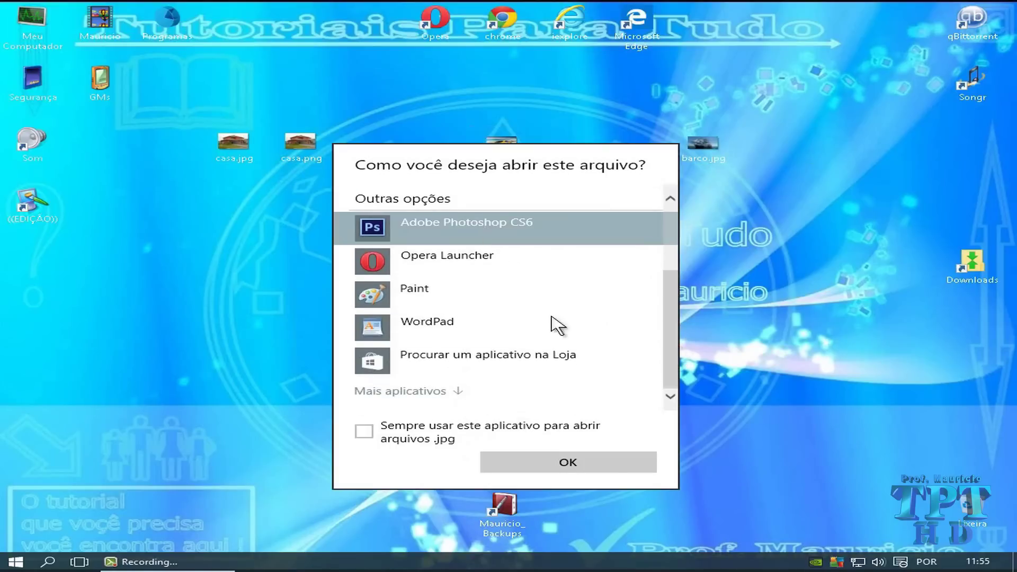
click(610, 465)
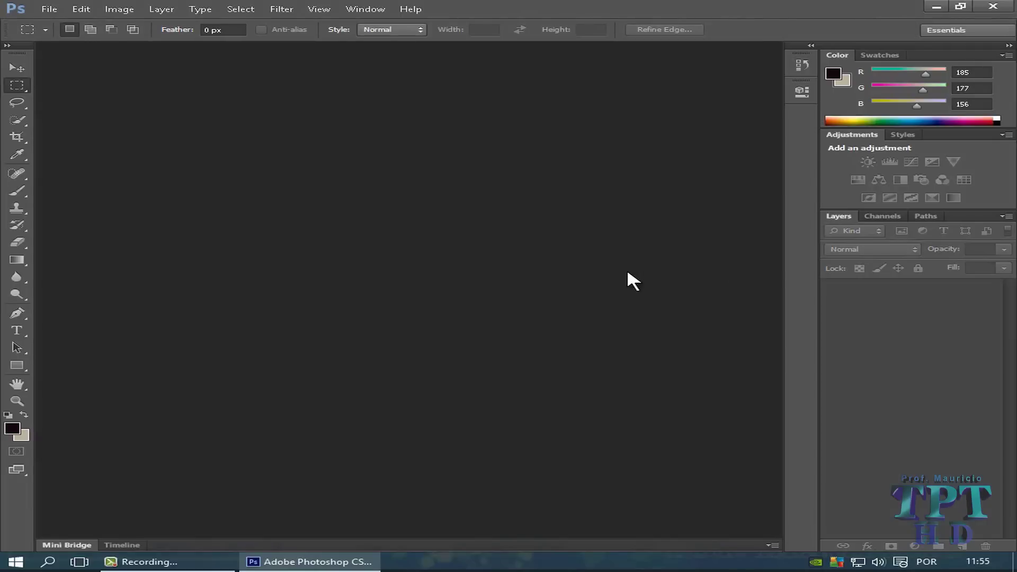
- Look at carro.jpg in Photoshop and close the program, and view the image once more in its default viewer, closing it
click(628, 273)
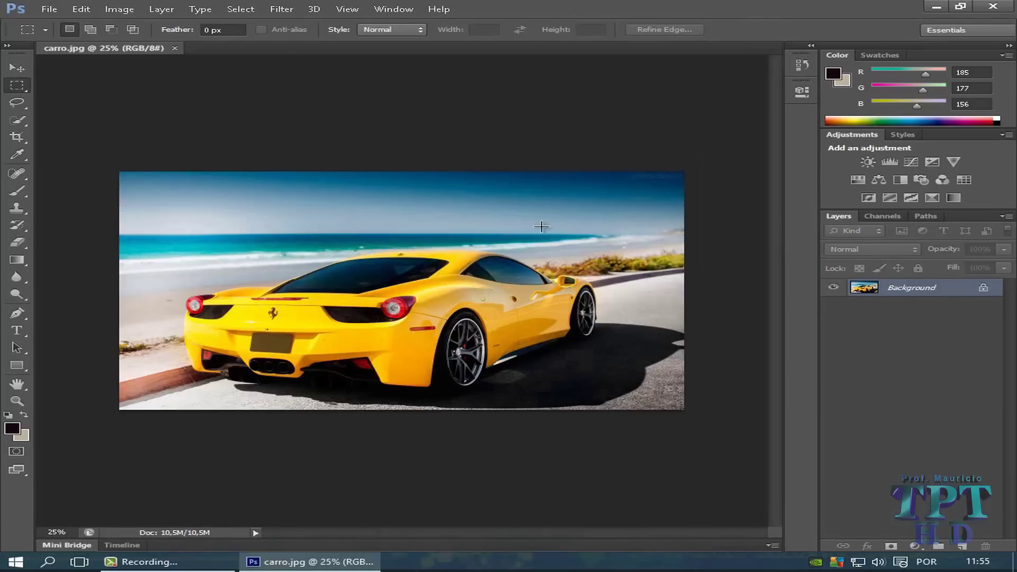
click(993, 8)
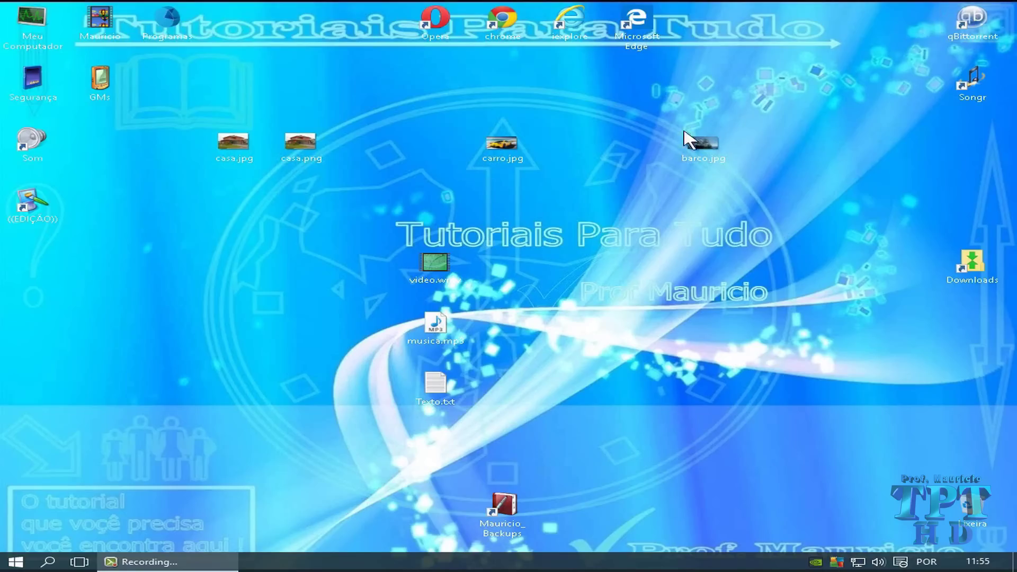
double_click(504, 148)
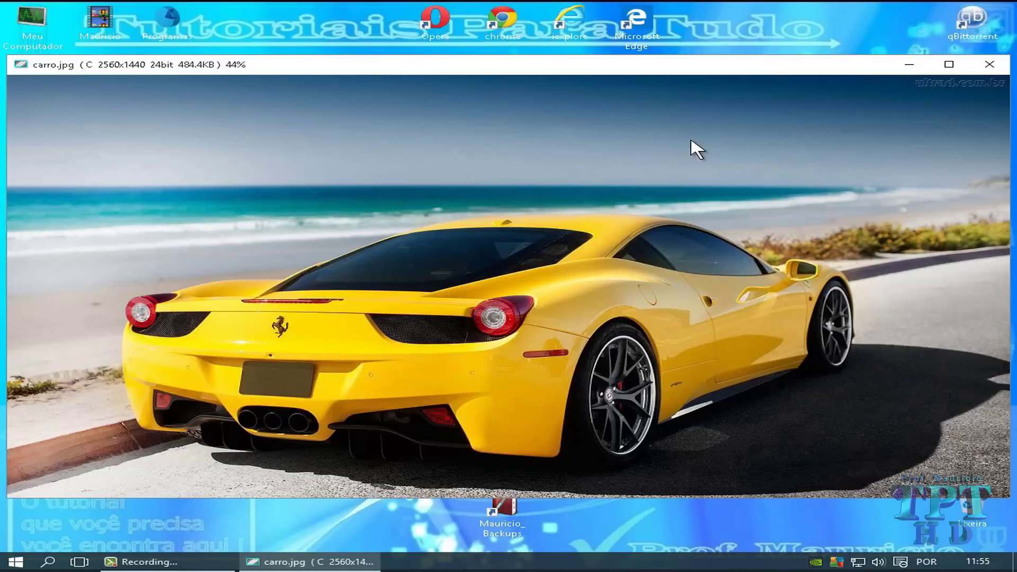
click(989, 64)
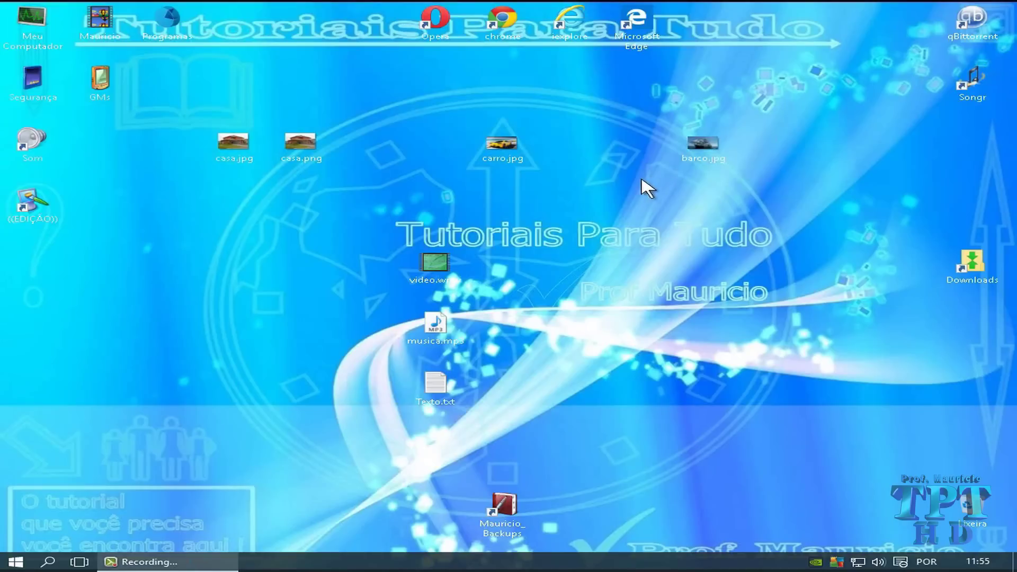
- Choose Fotos as the app to always use for .jpg files and open carro.jpg with it
right_click(503, 151)
mouse_move(551, 303)
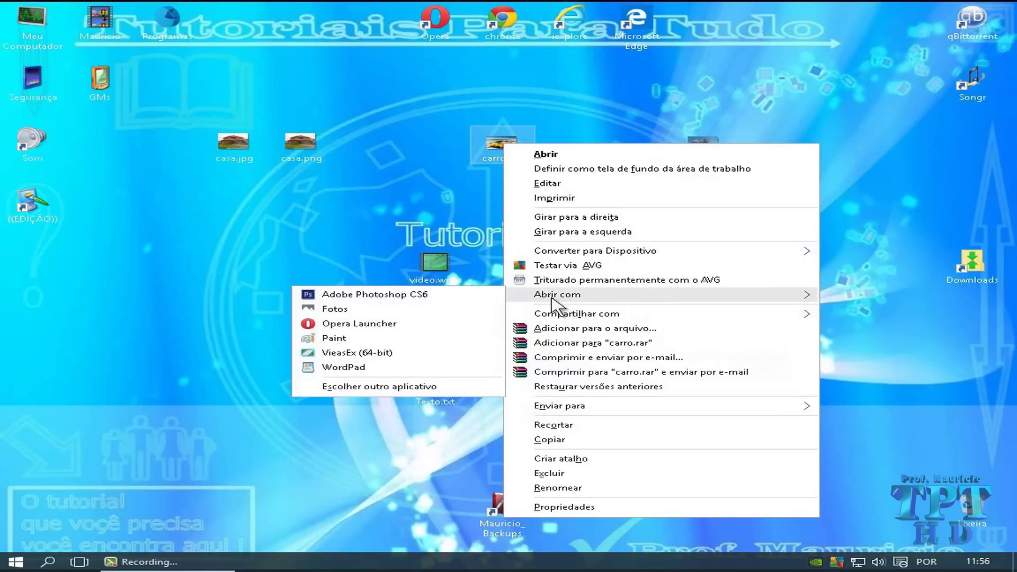
click(445, 386)
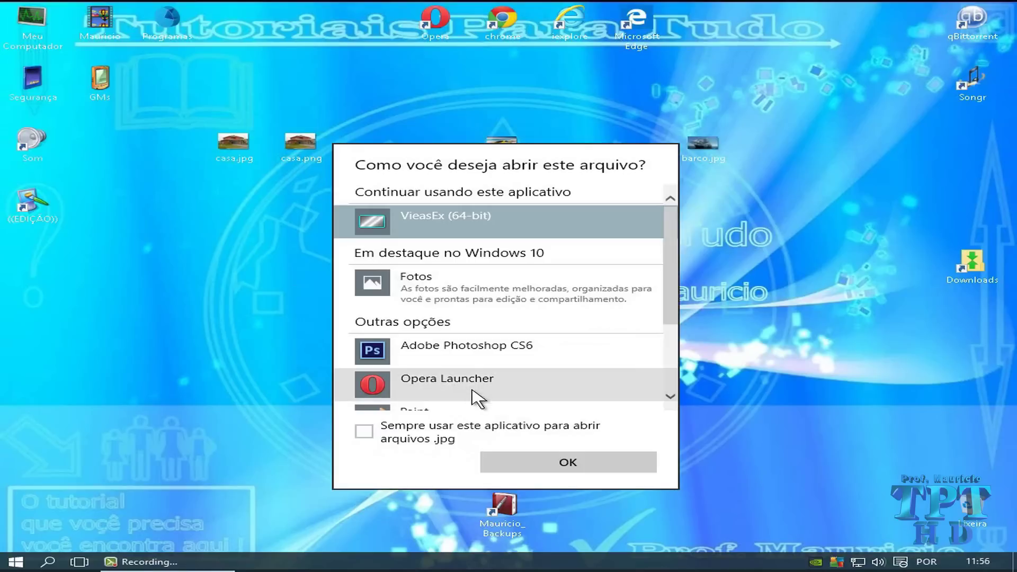
drag(680, 291, 676, 372)
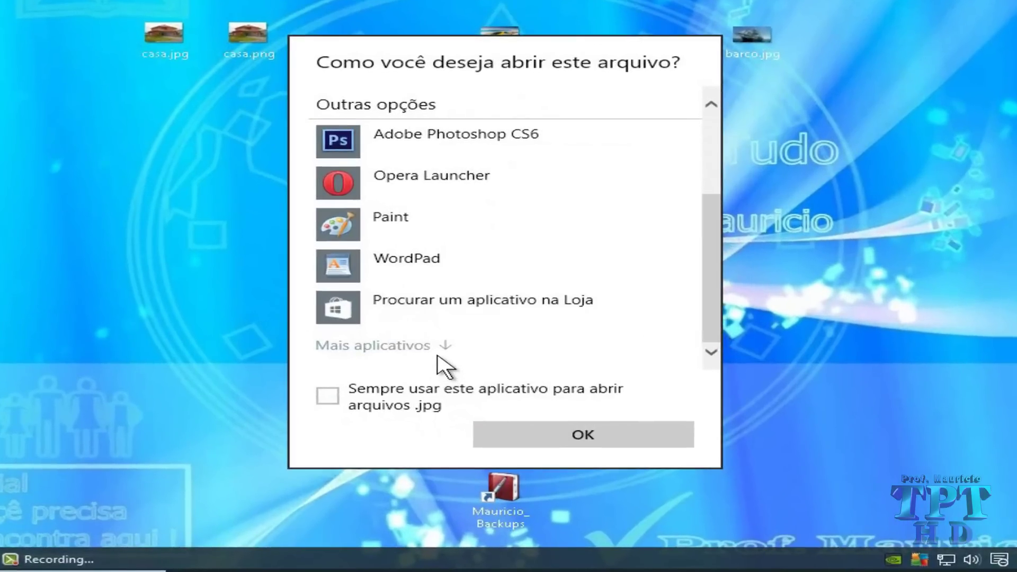
click(421, 348)
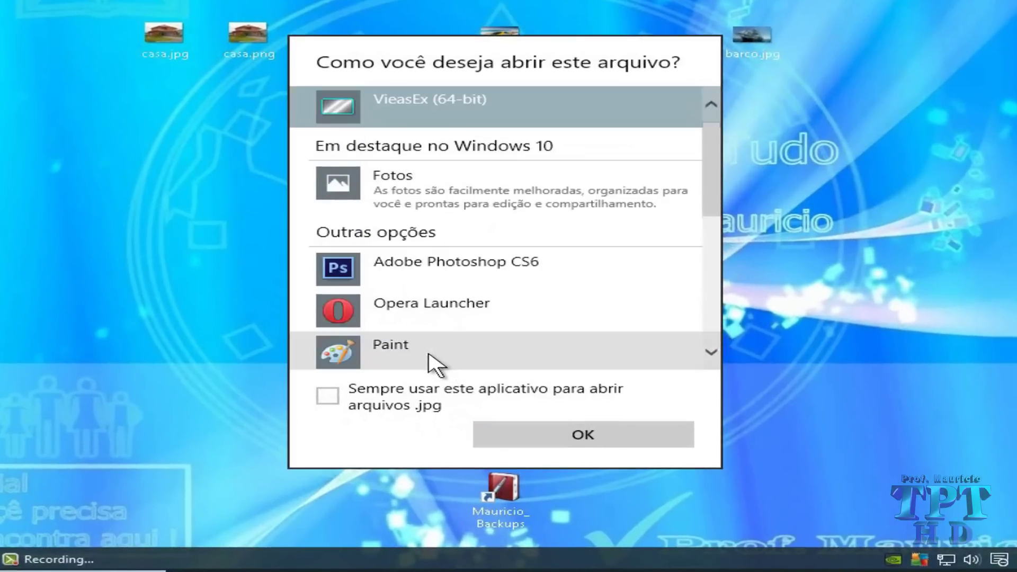
scroll(472, 360, down, 6)
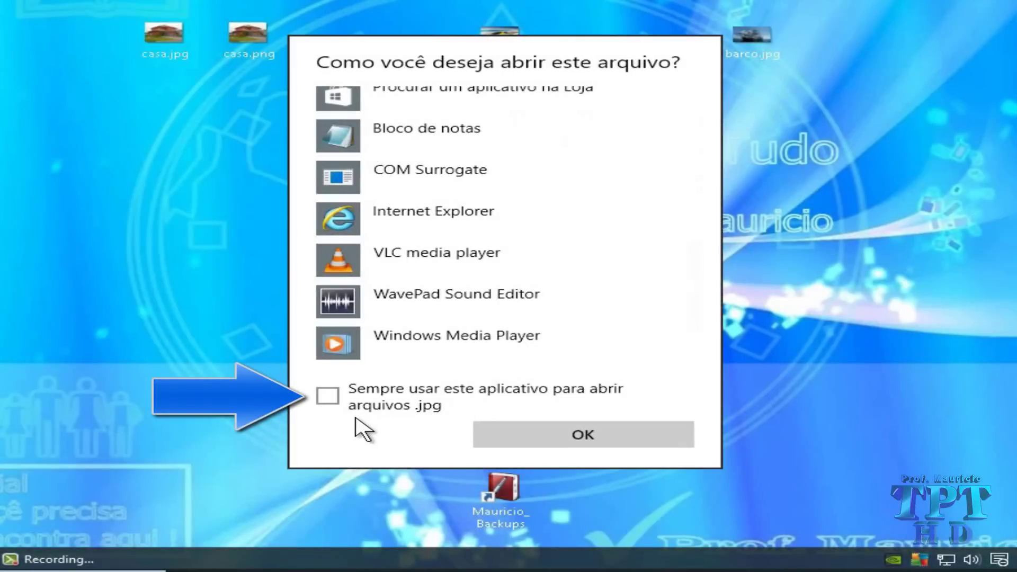
click(328, 403)
scroll(596, 288, up, 2)
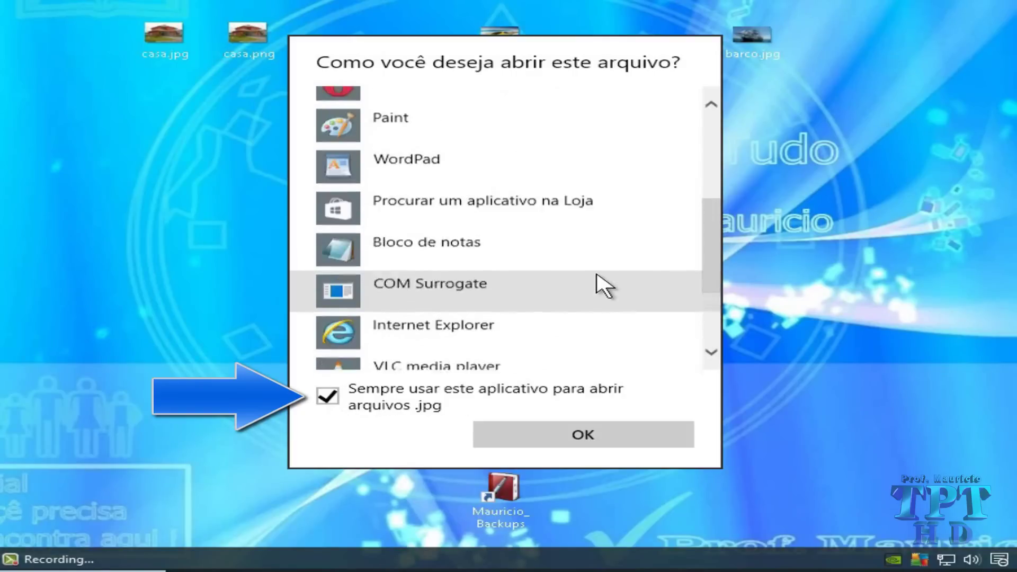
scroll(602, 284, up, 4)
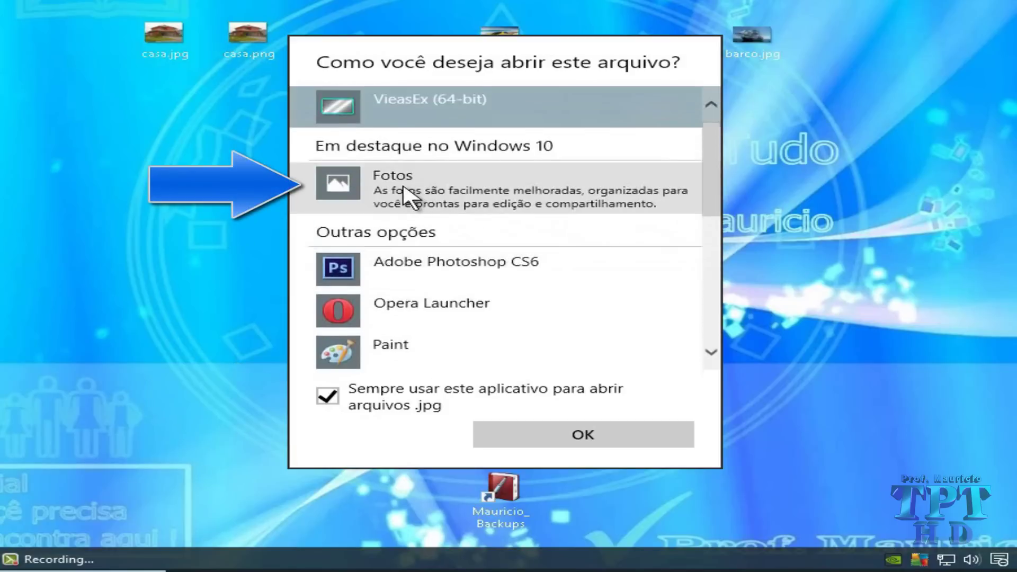
click(412, 197)
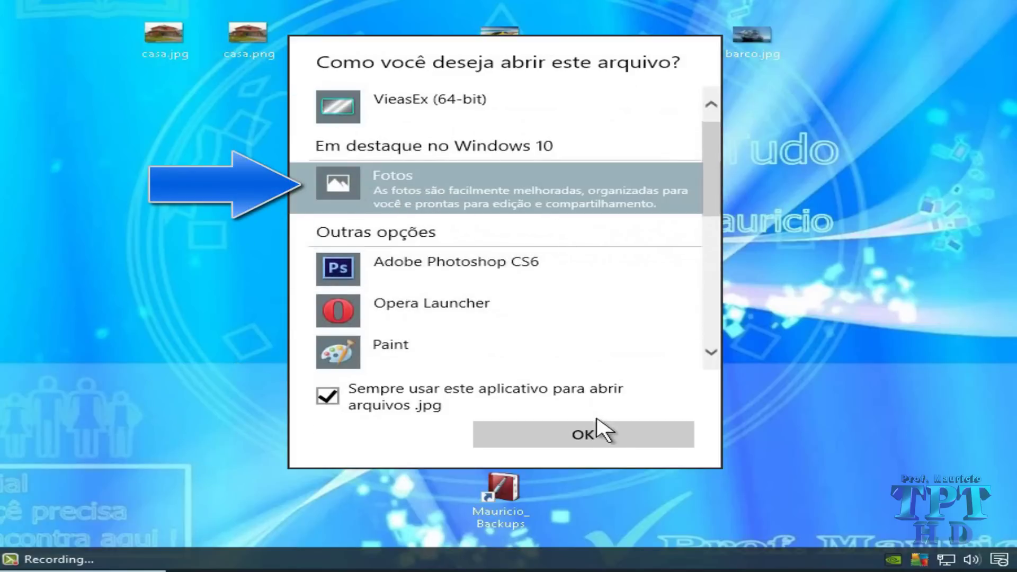
click(617, 437)
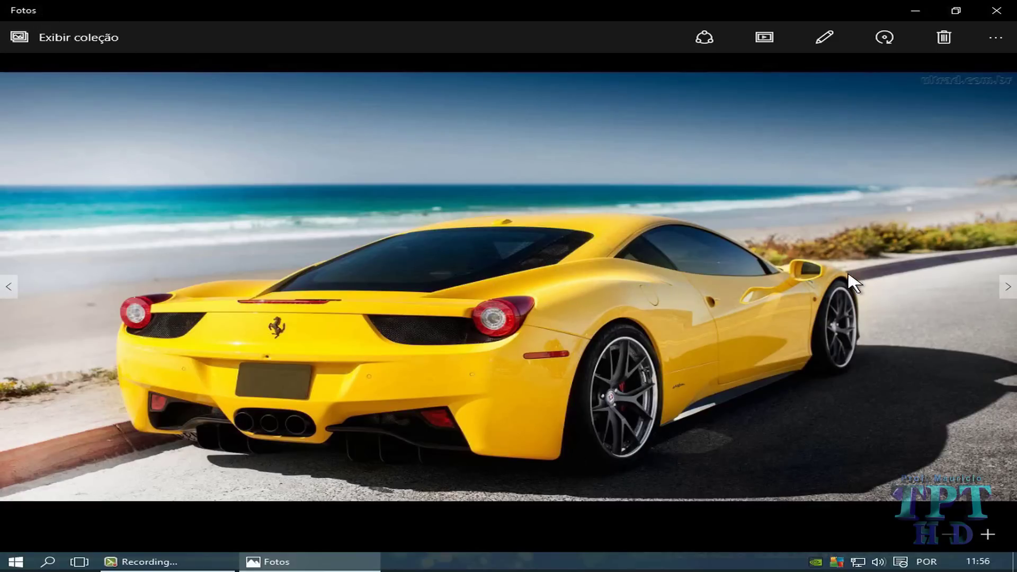
- Check carro.jpg, barco.jpg and casa.jpg in the default viewer for .jpg files, closing each image after viewing it
key(alt+F4)
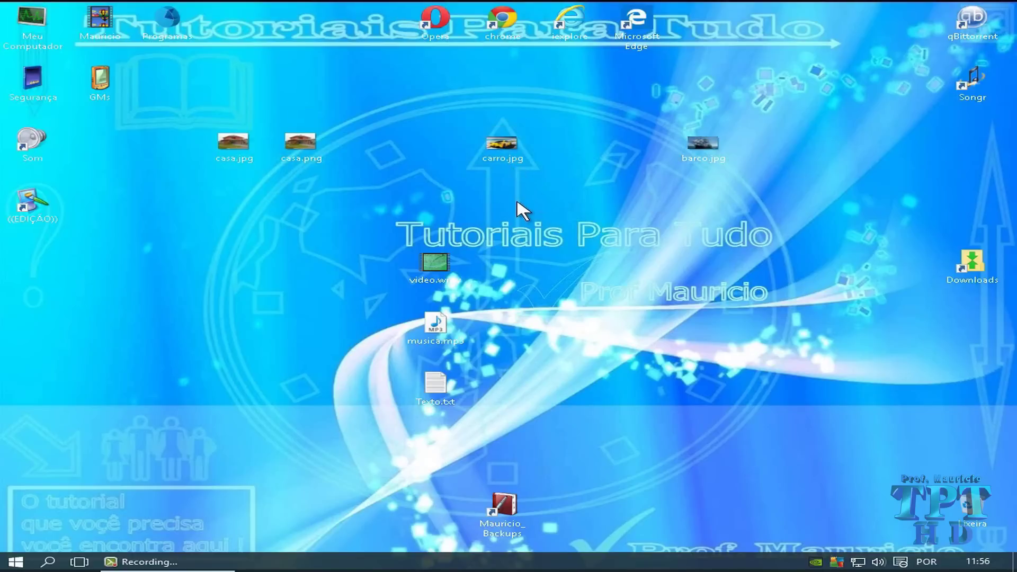
double_click(511, 146)
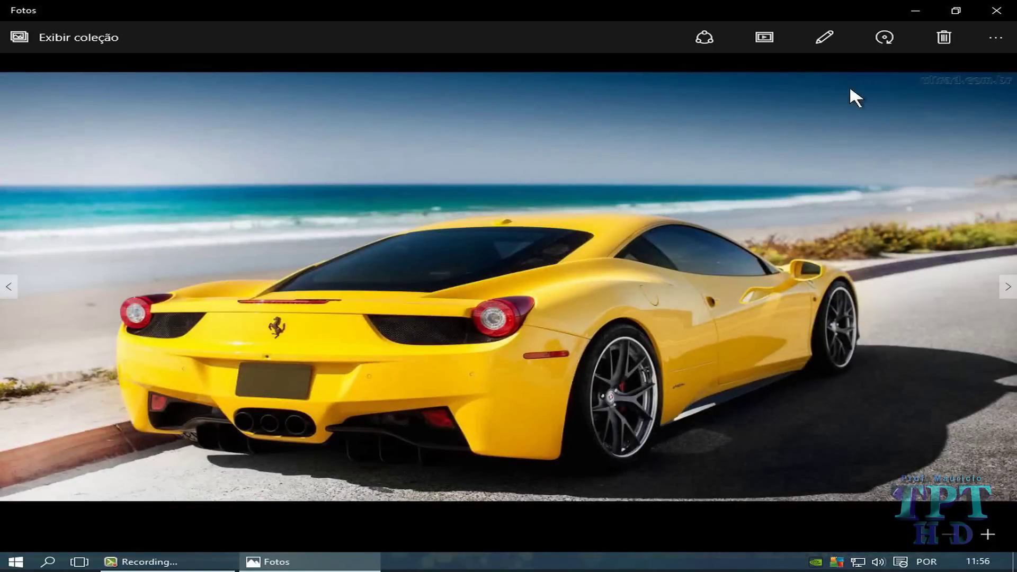
click(985, 15)
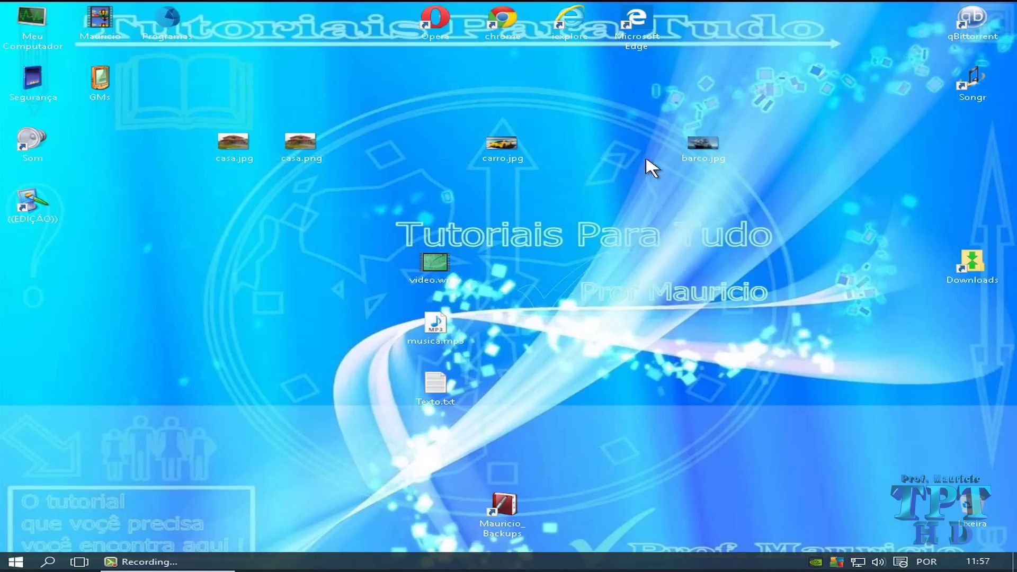
double_click(712, 151)
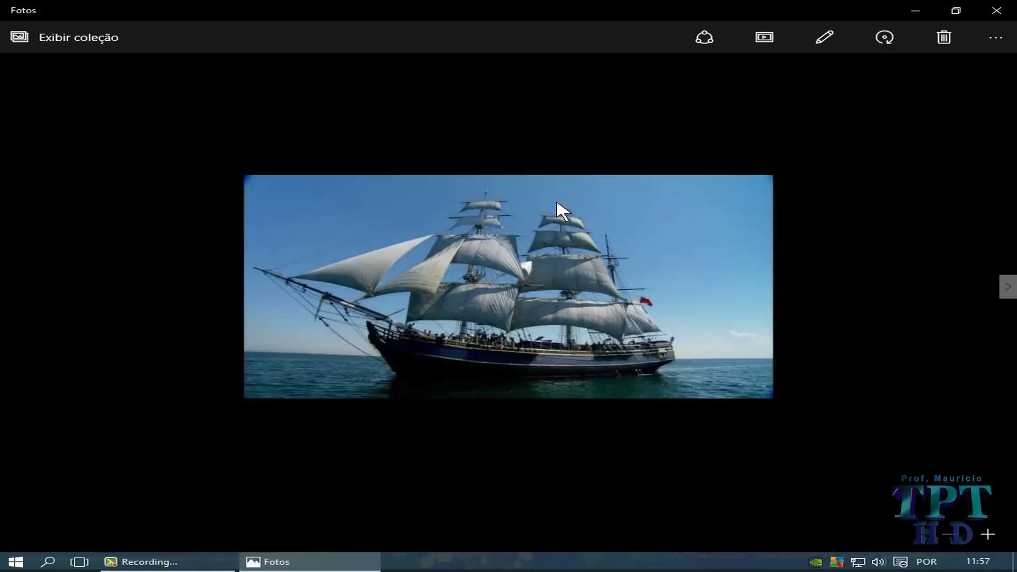
click(994, 12)
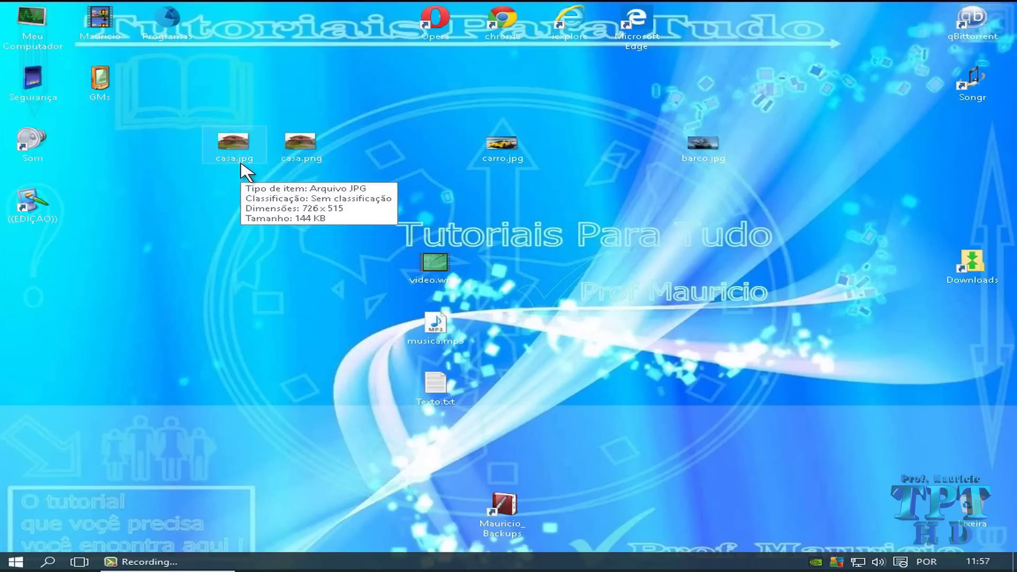
double_click(233, 149)
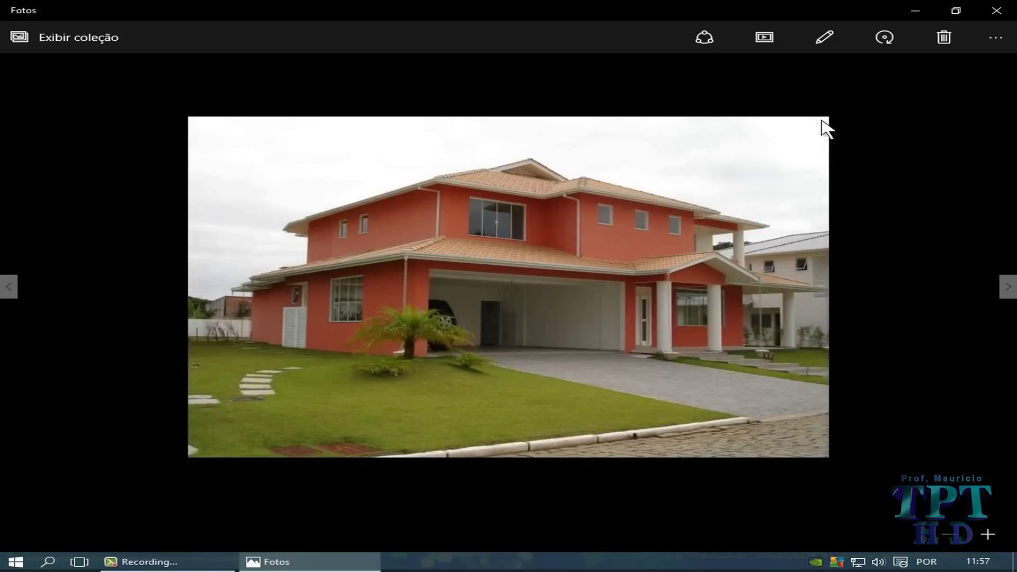
click(996, 10)
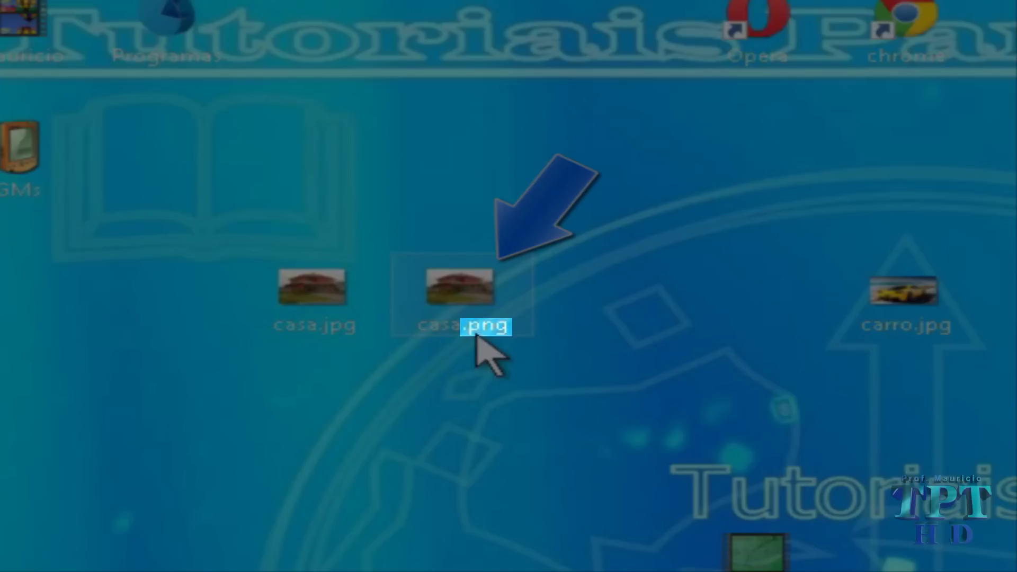
- View casa.png in its default program twice, closing the image each time
key(Return)
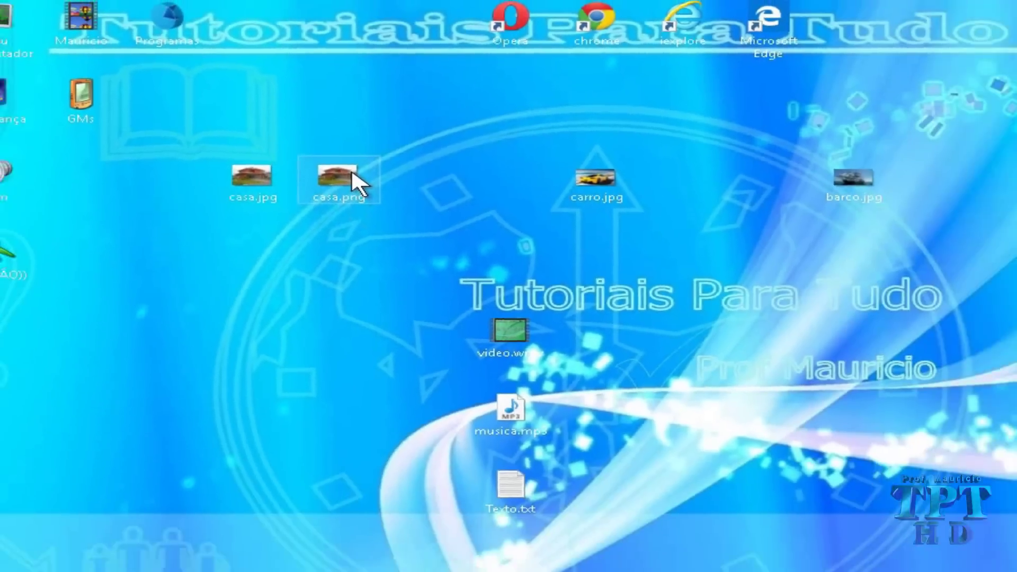
double_click(351, 170)
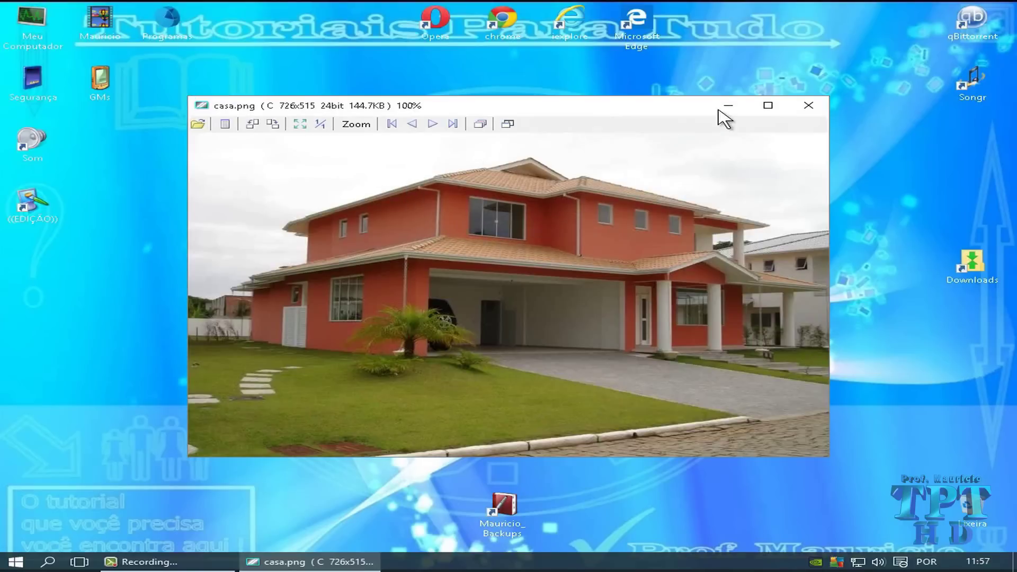
click(809, 112)
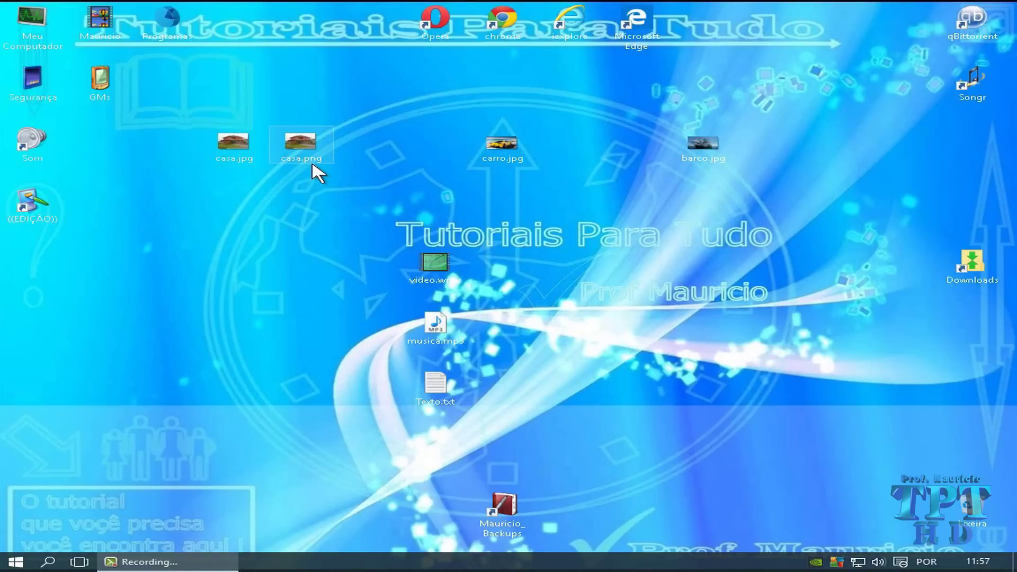
double_click(302, 145)
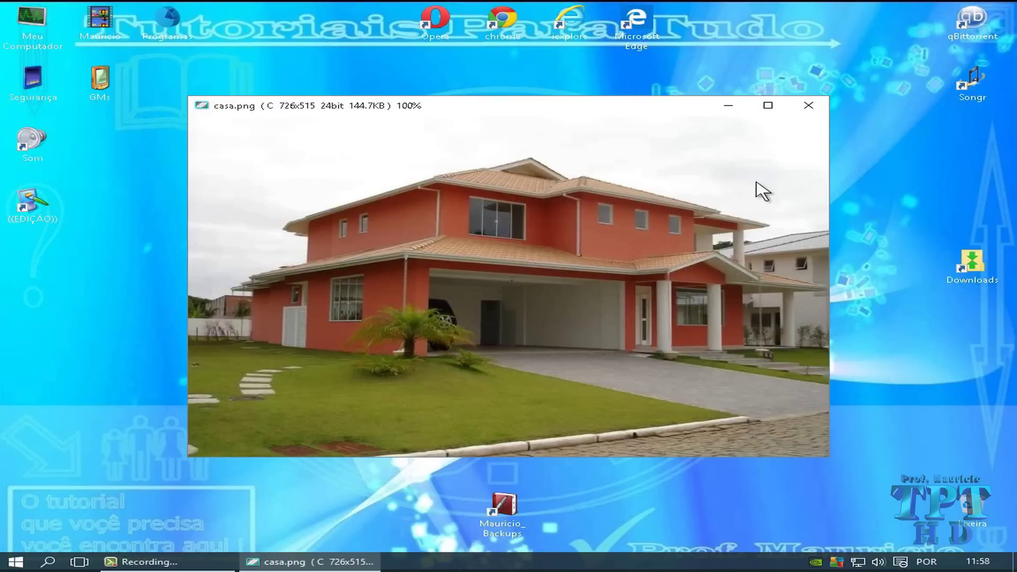
click(809, 105)
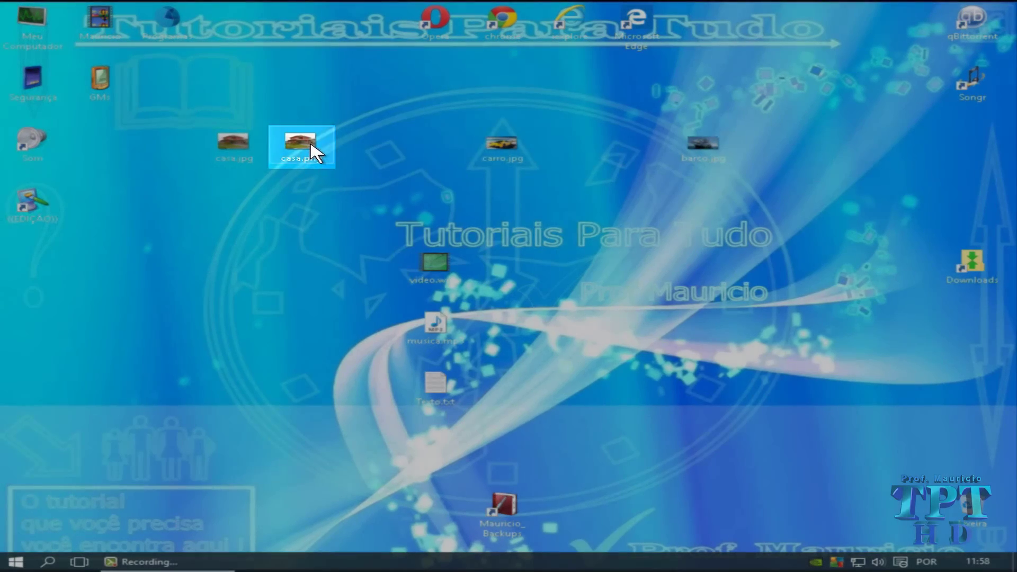
- Choose Paint as the app to always use for .png files and open casa.png with it
right_click(316, 154)
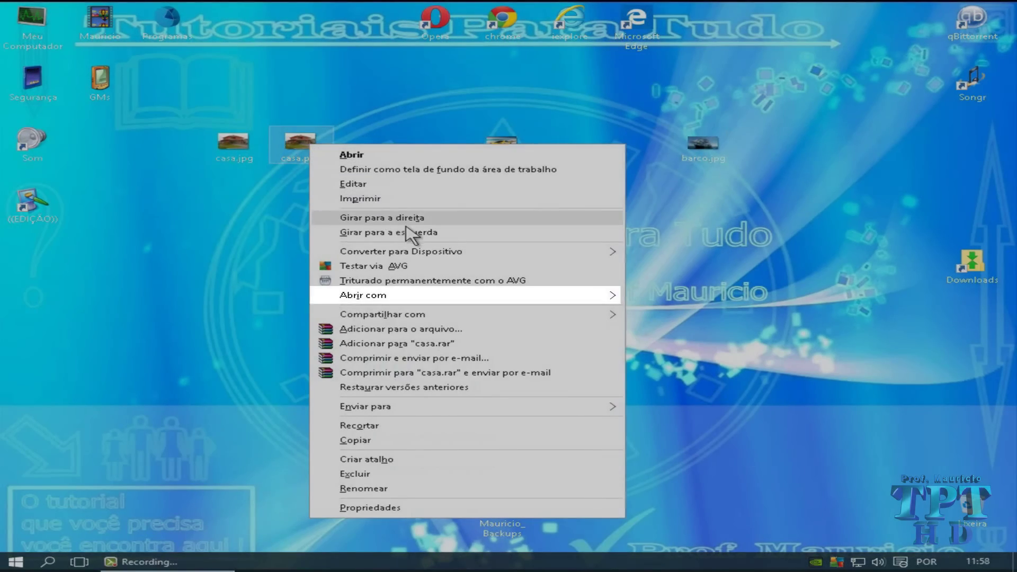
mouse_move(500, 301)
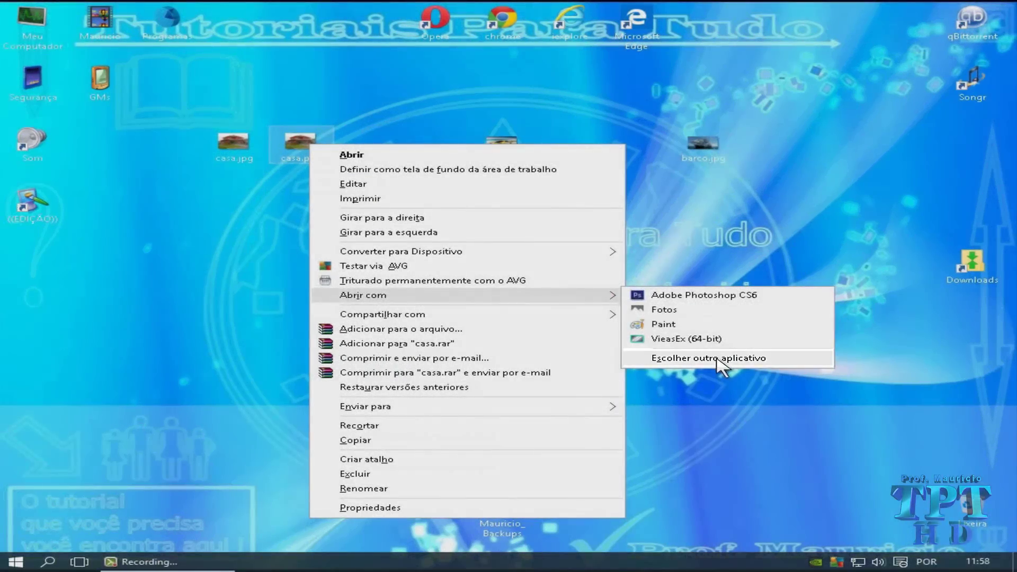
click(725, 364)
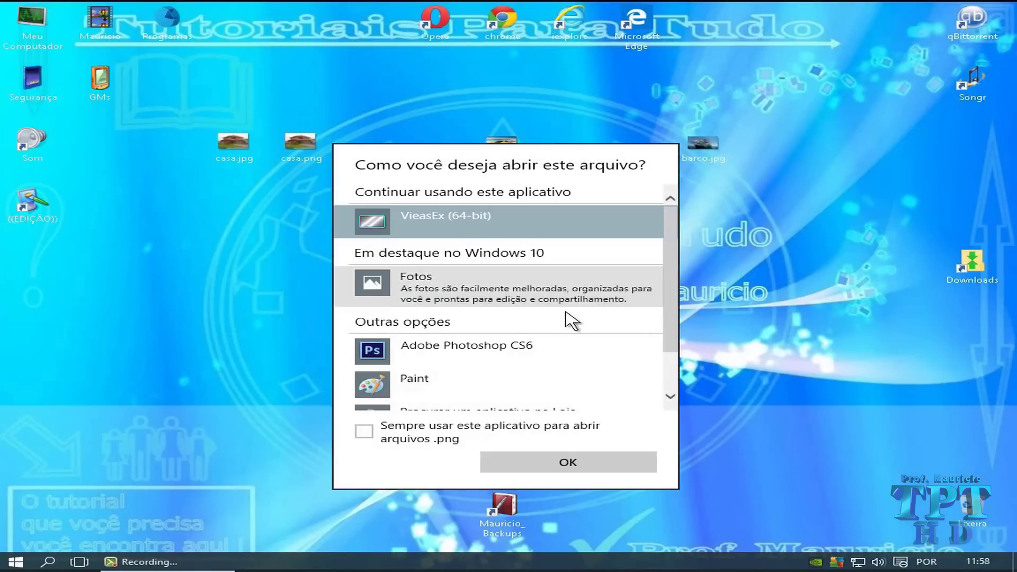
scroll(573, 320, down, 2)
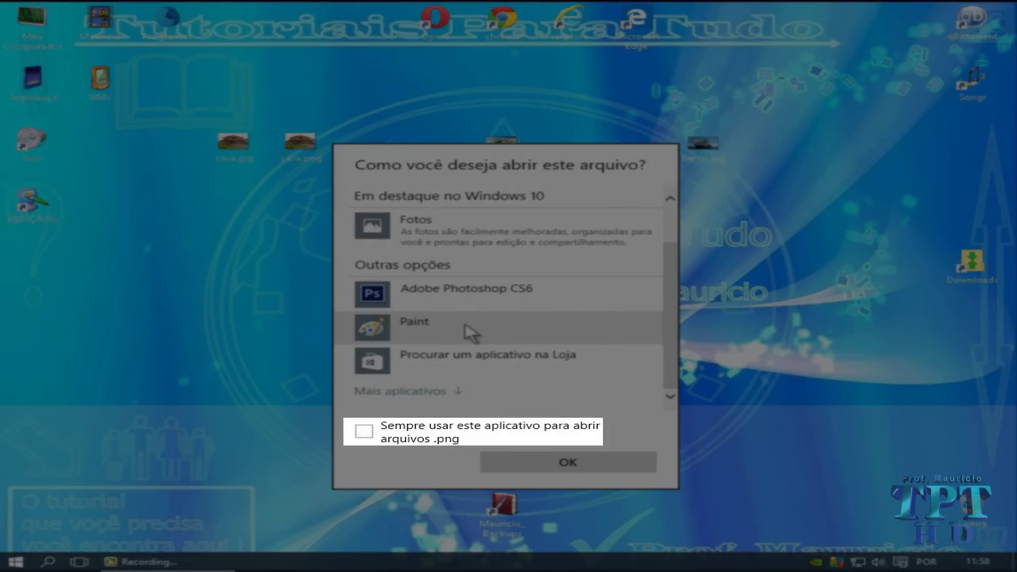
click(365, 431)
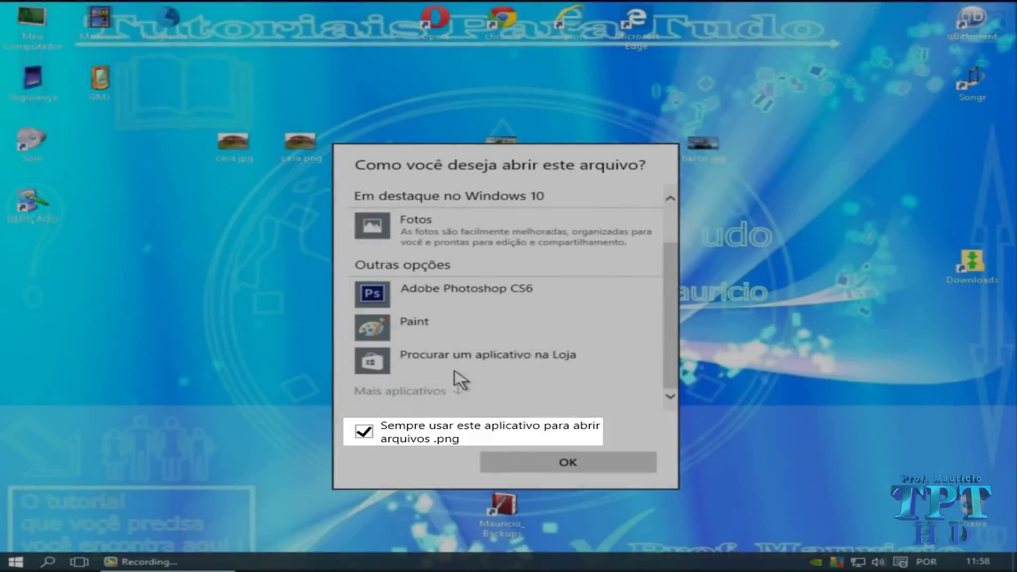
click(432, 324)
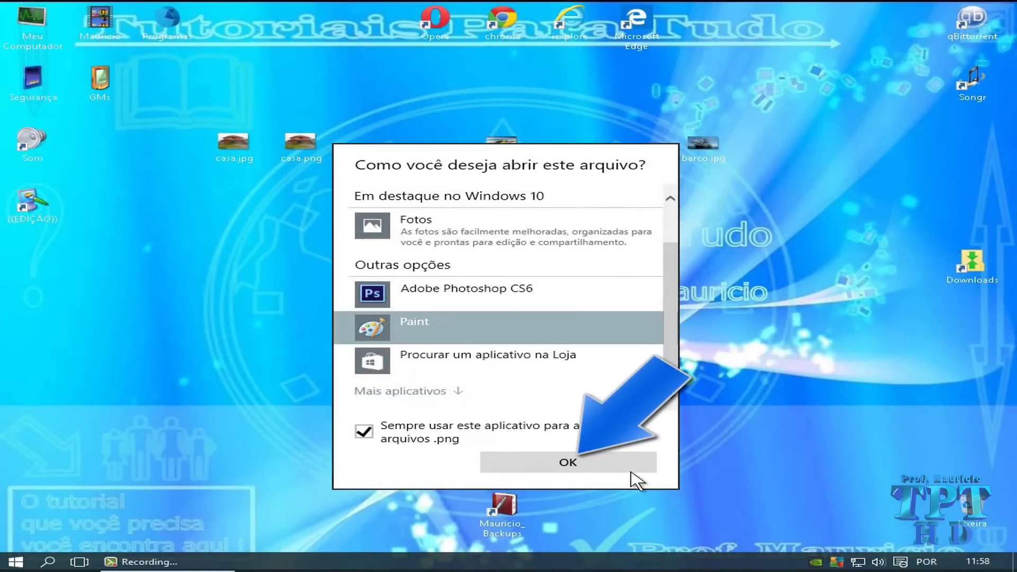
click(631, 470)
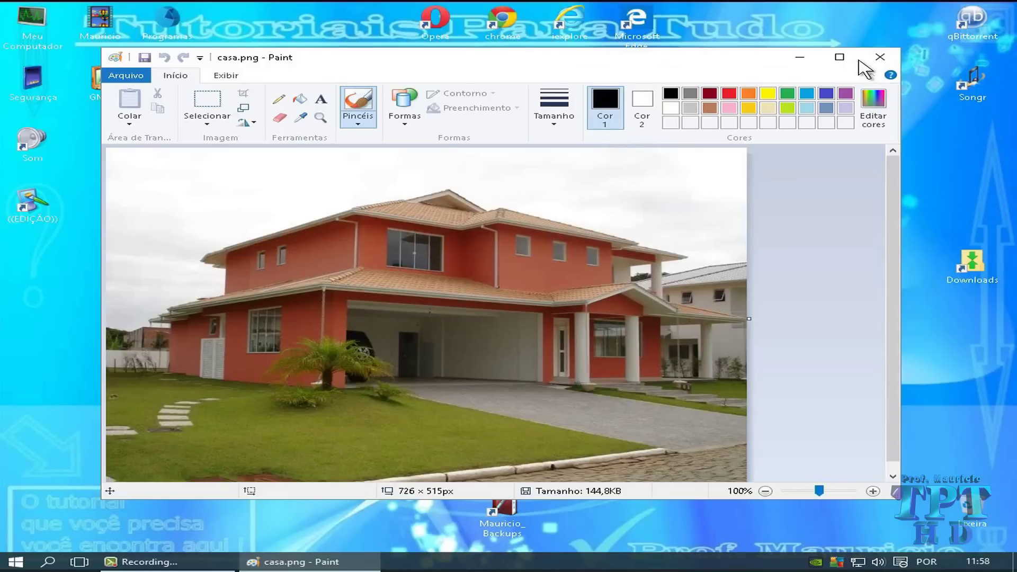
- Close Paint, and check which default programs open casa.png and casa.jpg, closing both images
click(880, 57)
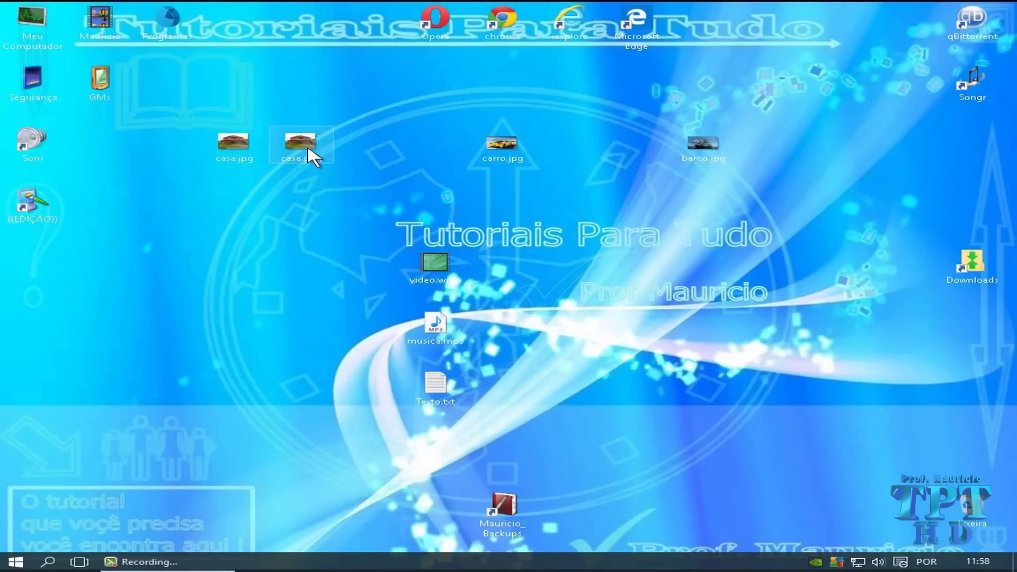
double_click(309, 150)
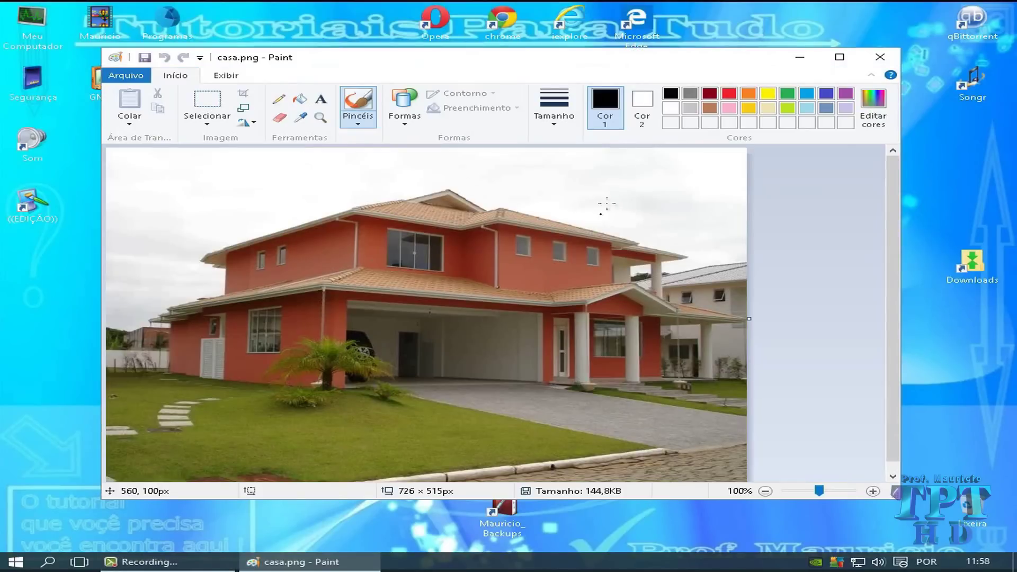
click(880, 57)
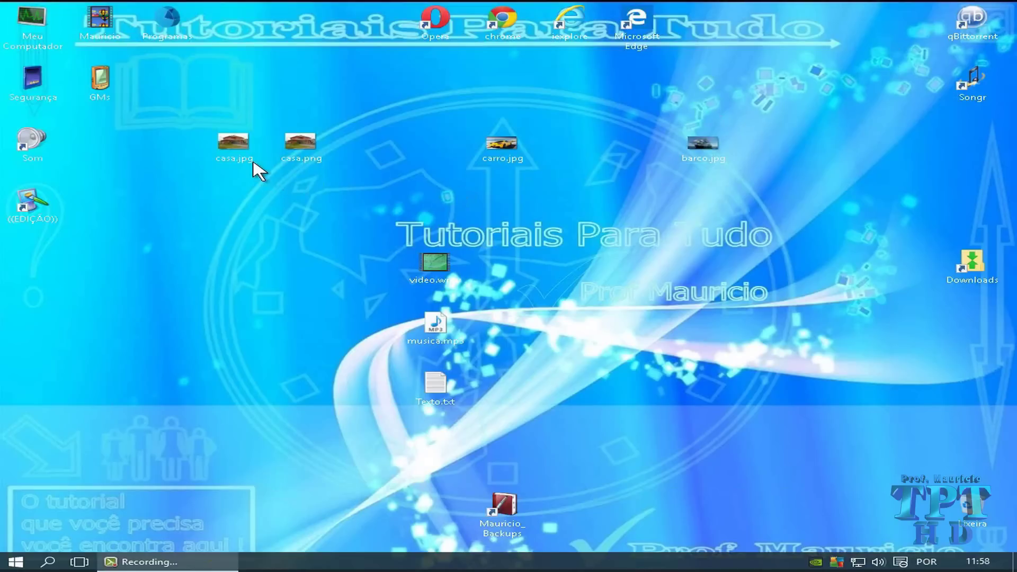
double_click(249, 157)
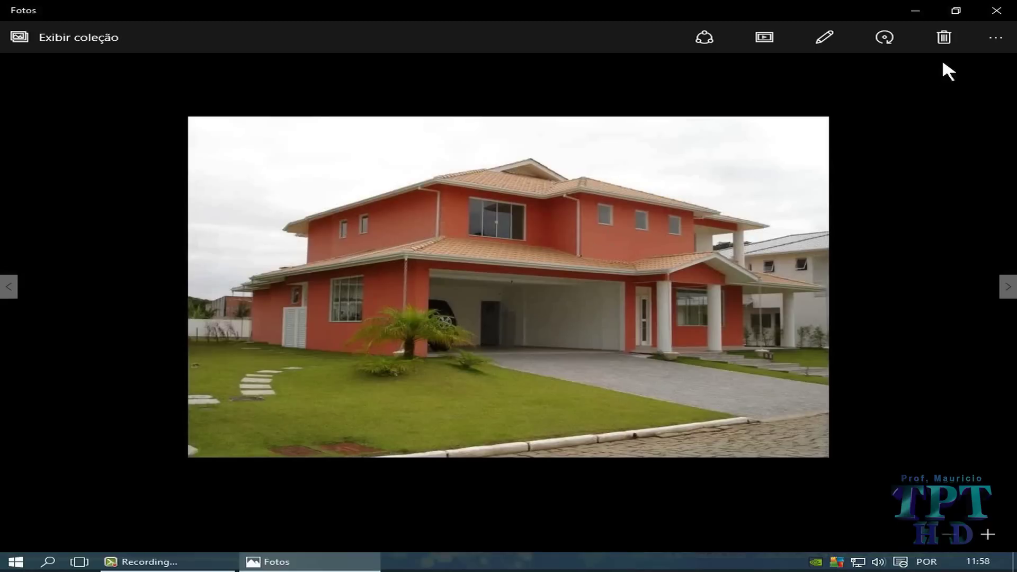
click(991, 10)
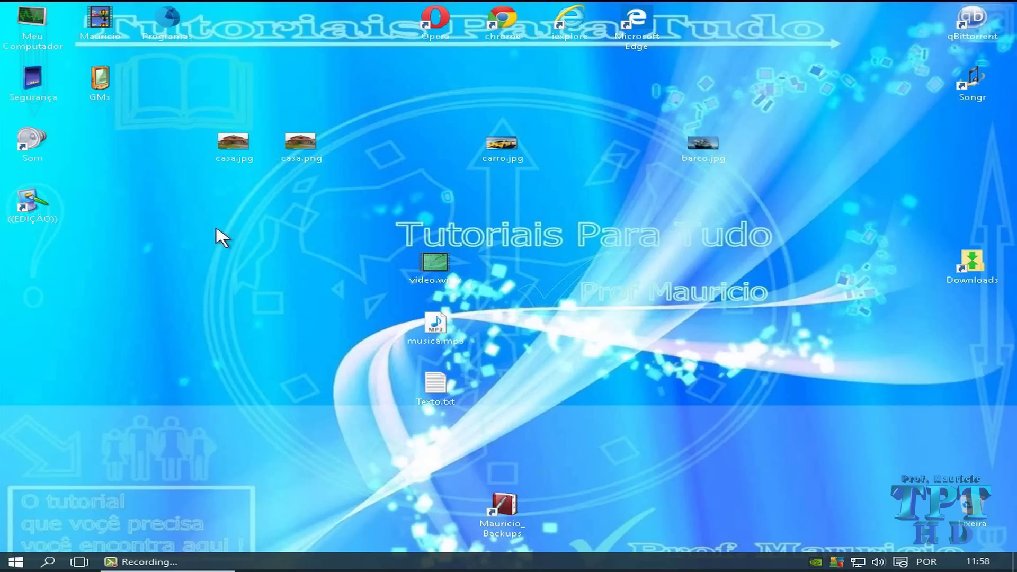
- Choose VieasEx (64-bit) as the app to always use for .jpg files, opening casa.jpg with it and closing the image
right_click(238, 142)
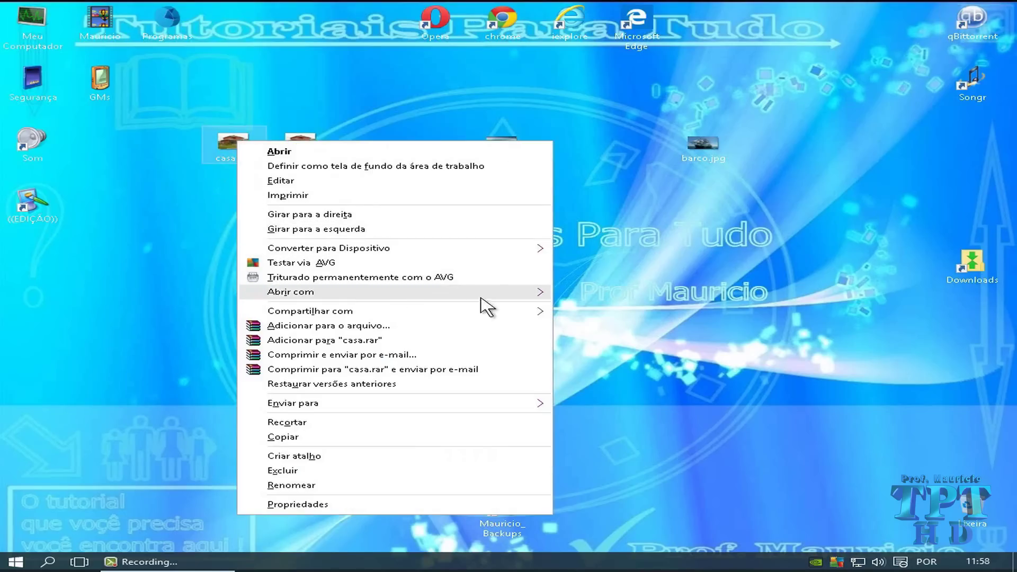
mouse_move(483, 302)
click(629, 383)
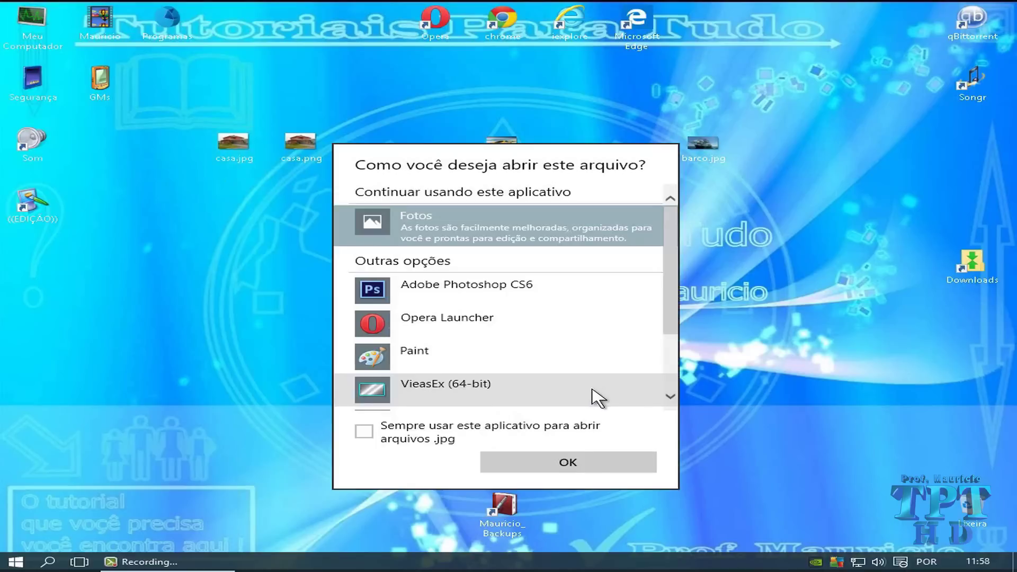
scroll(438, 380, down, 1)
scroll(438, 380, down, 1)
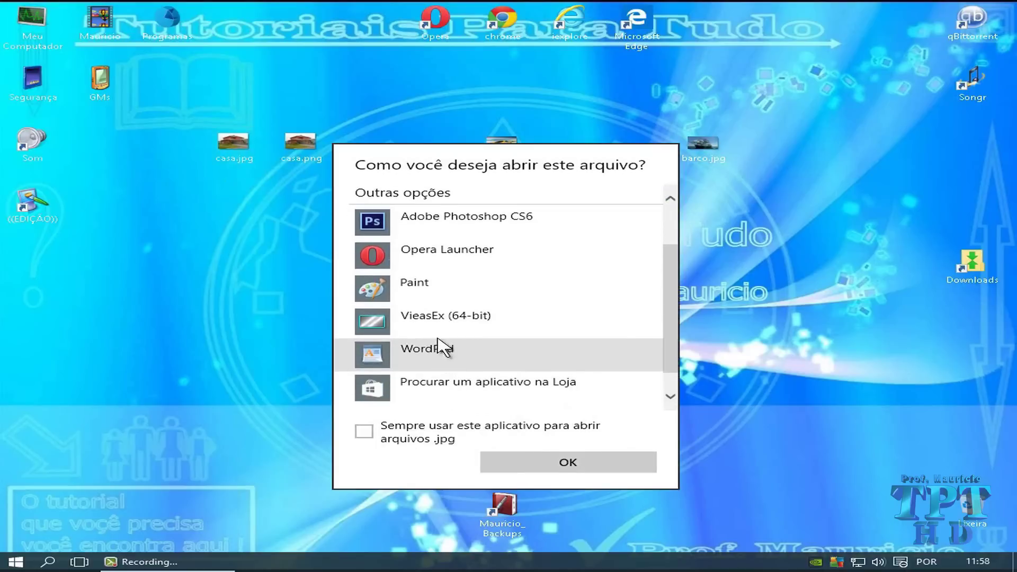
click(365, 431)
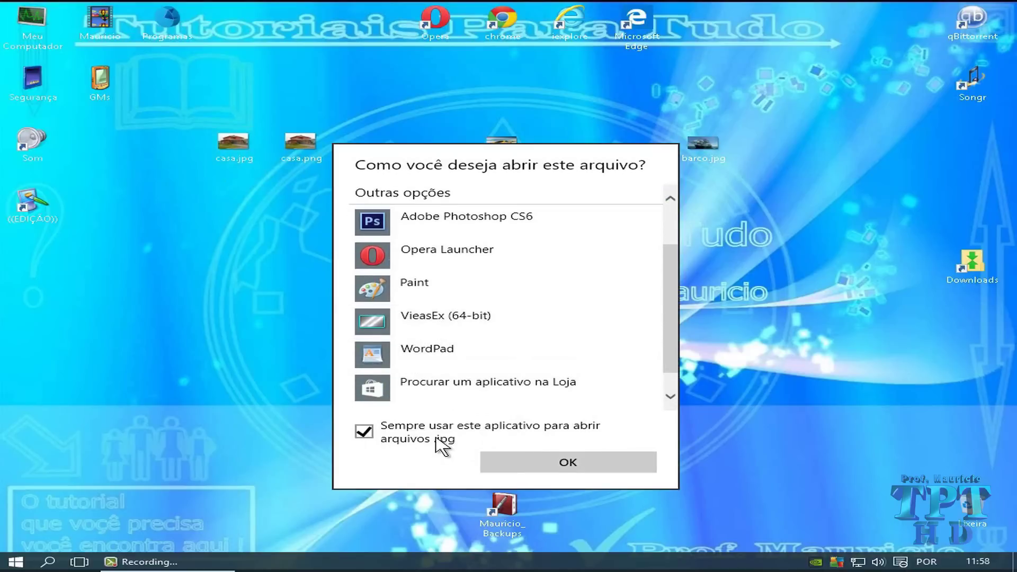
click(415, 324)
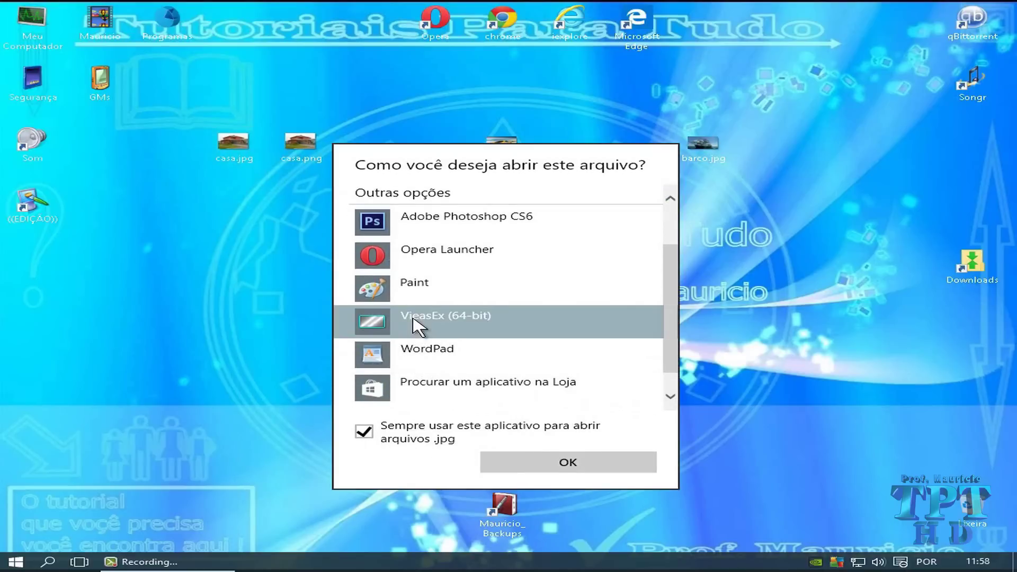
click(563, 462)
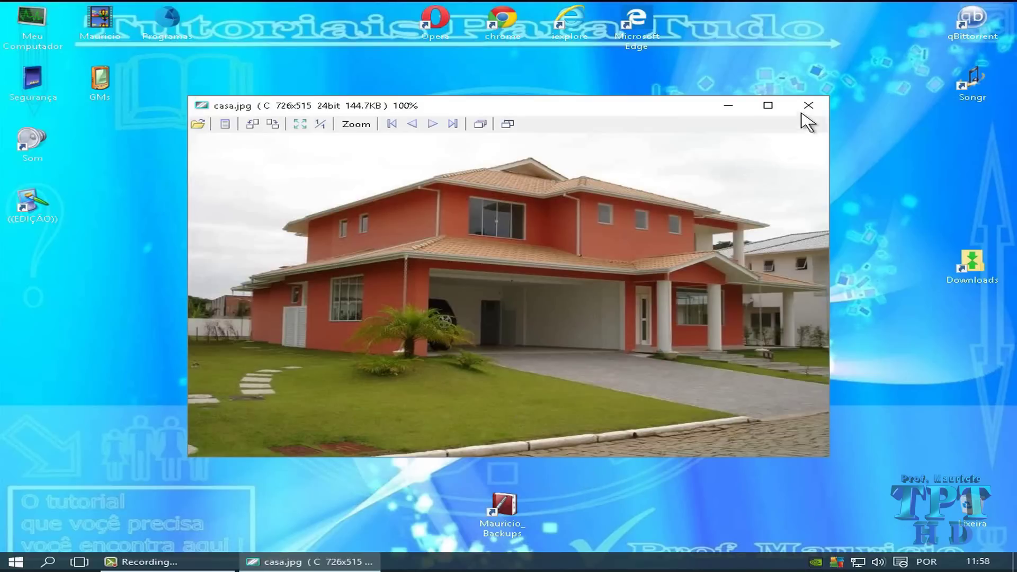
click(808, 107)
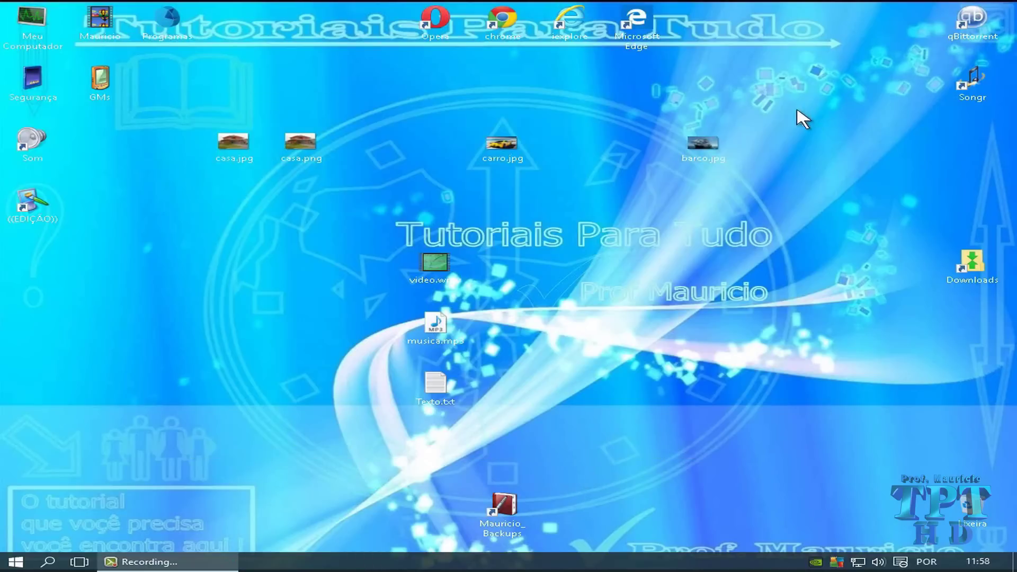
- Choose VieasEx (64-bit) as the app to always use for .png files and open casa.png with it
right_click(506, 157)
click(387, 159)
right_click(305, 149)
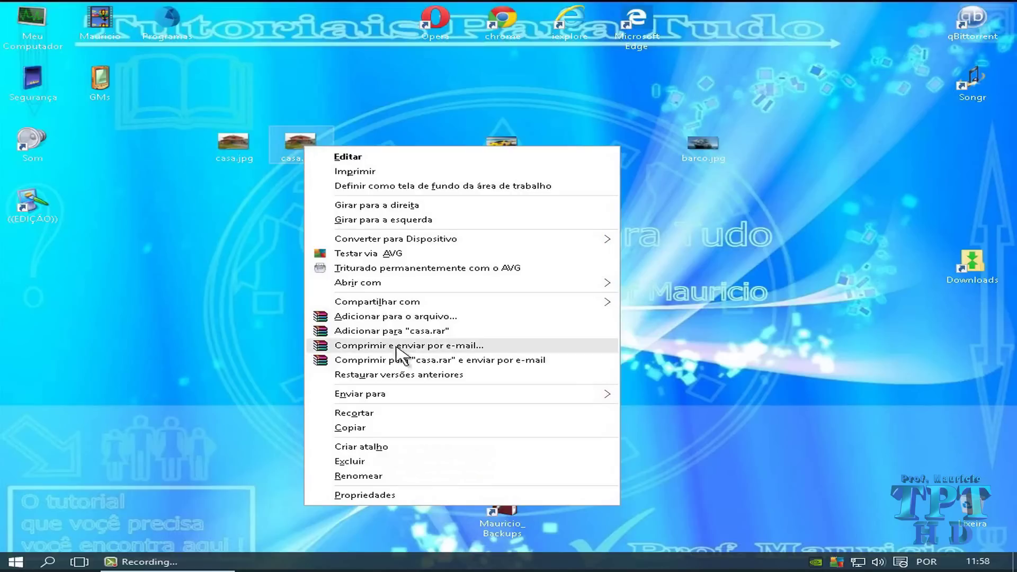
mouse_move(588, 284)
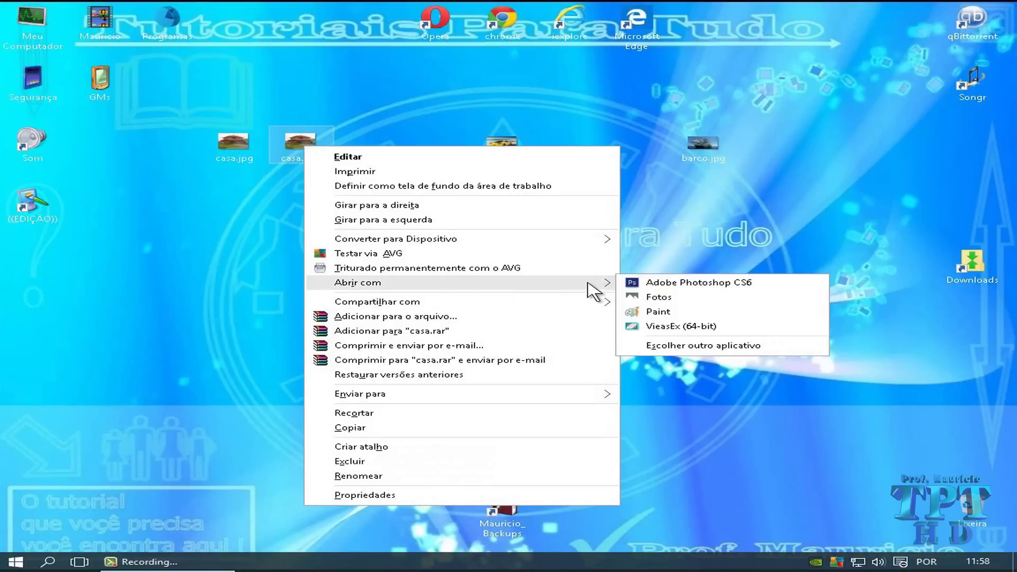
click(704, 347)
click(365, 434)
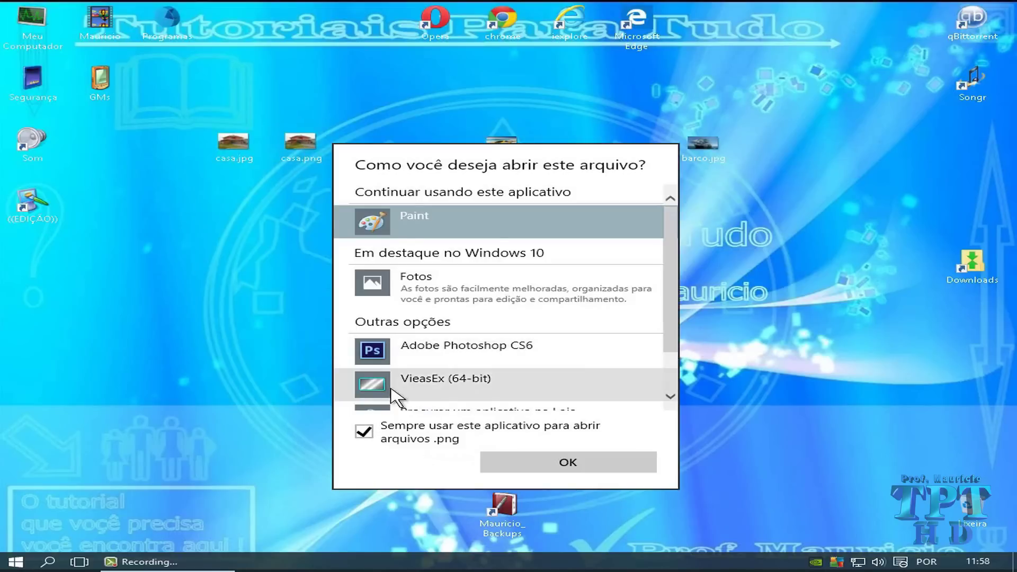
click(395, 394)
click(564, 463)
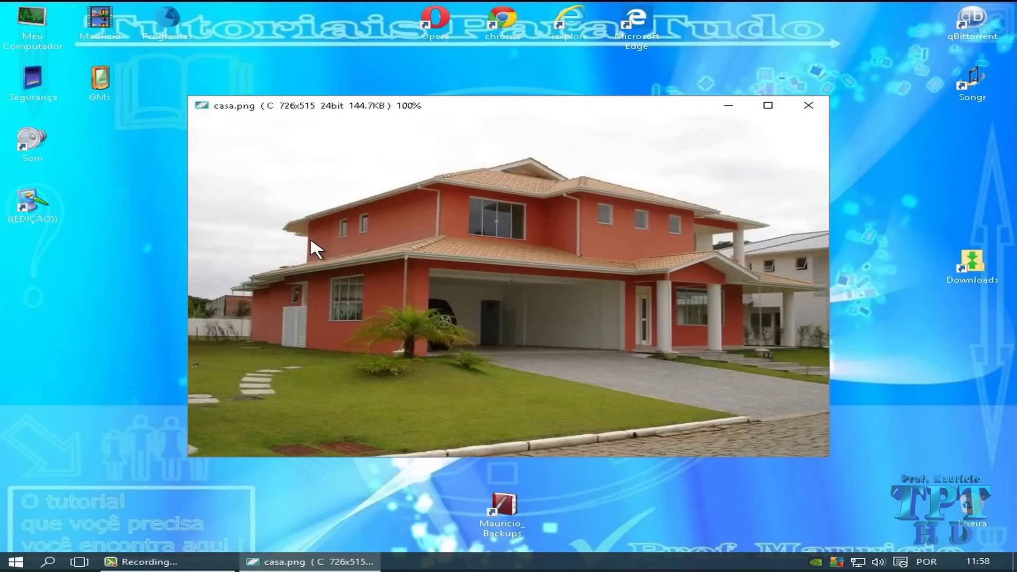
- Close the casa.png image, and check which default program opens video.wmv, closing the player
key(Escape)
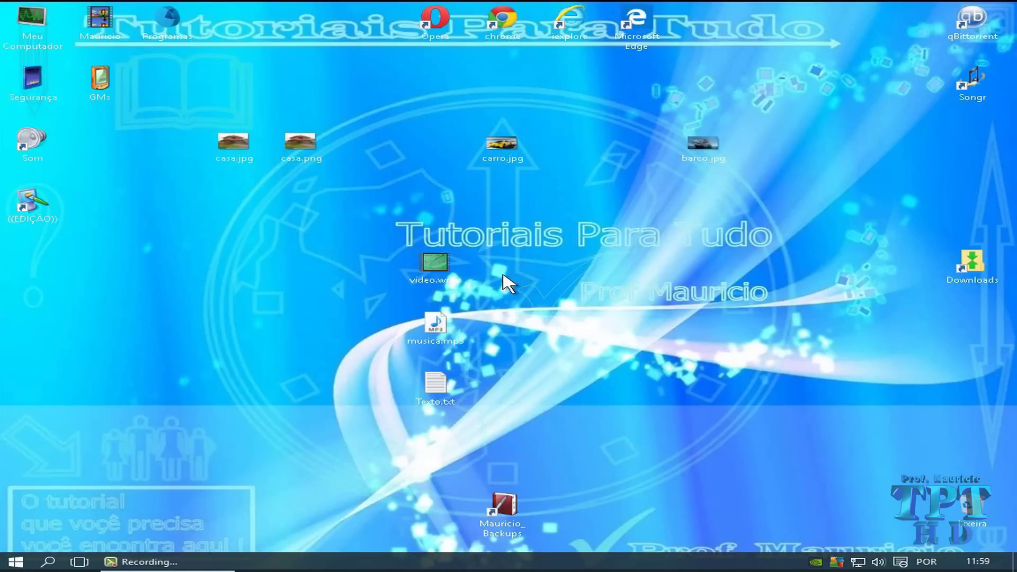
double_click(438, 270)
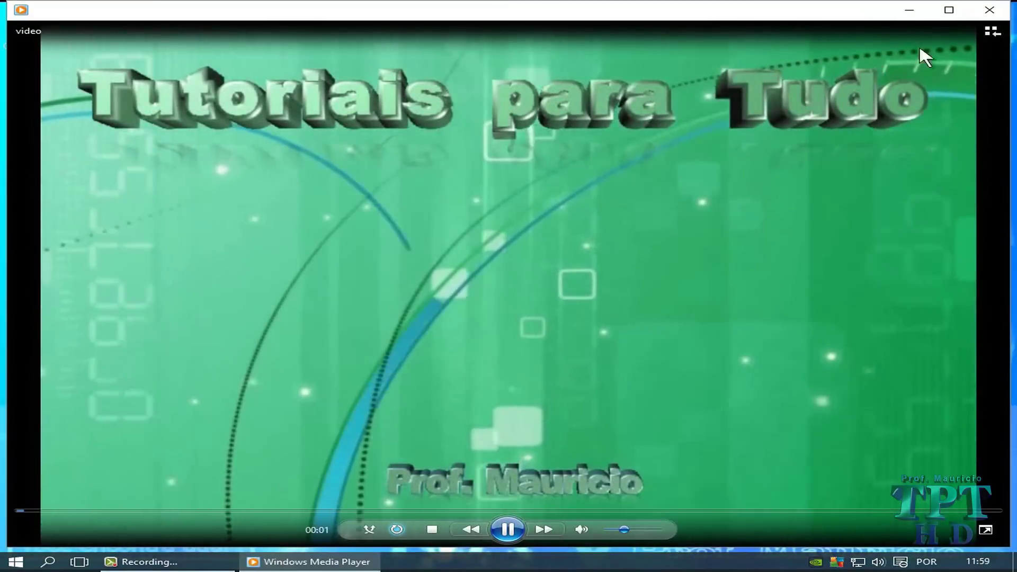
click(989, 10)
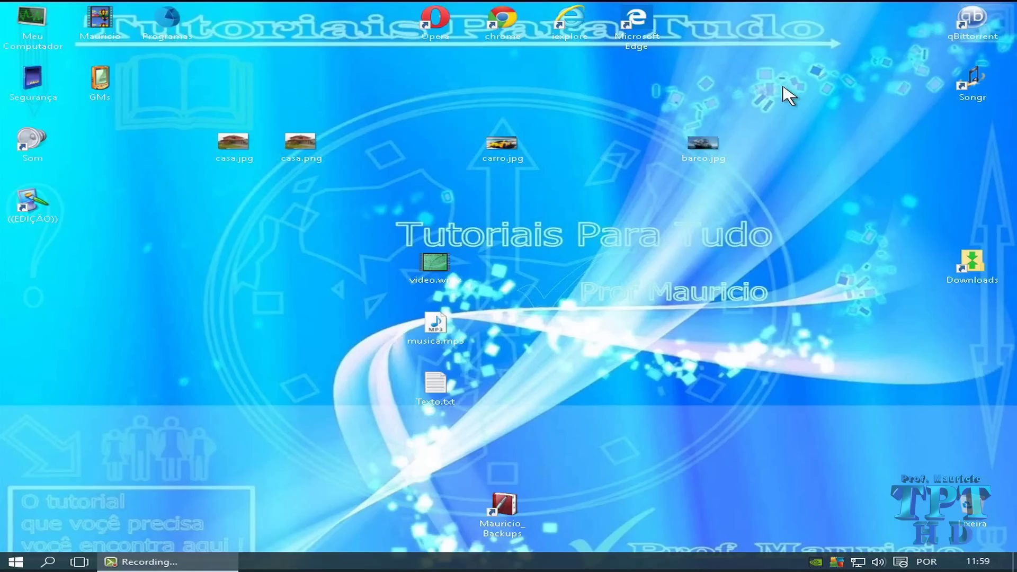
- Open video.wmv with VLC media player just this once
right_click(439, 268)
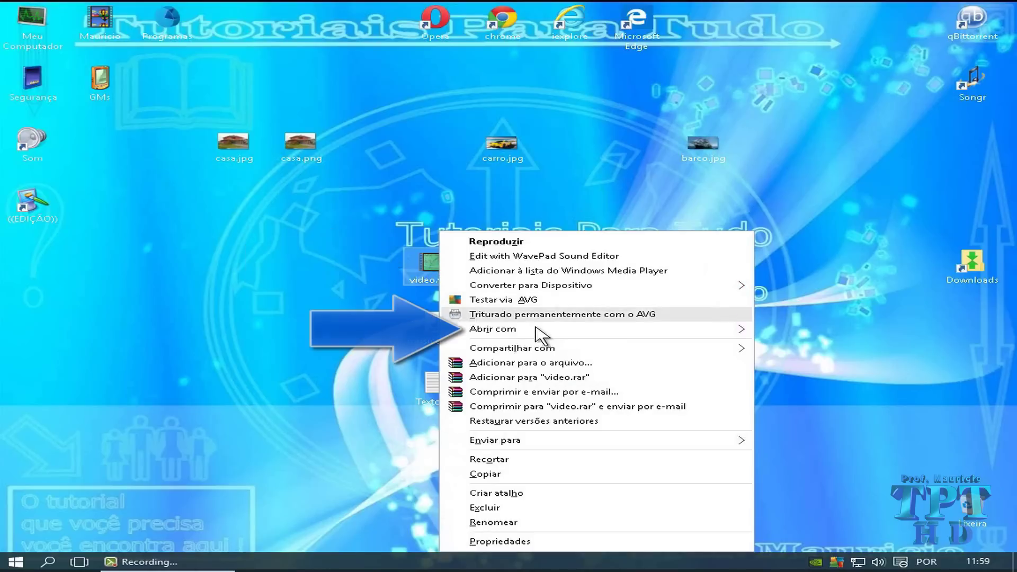
mouse_move(539, 335)
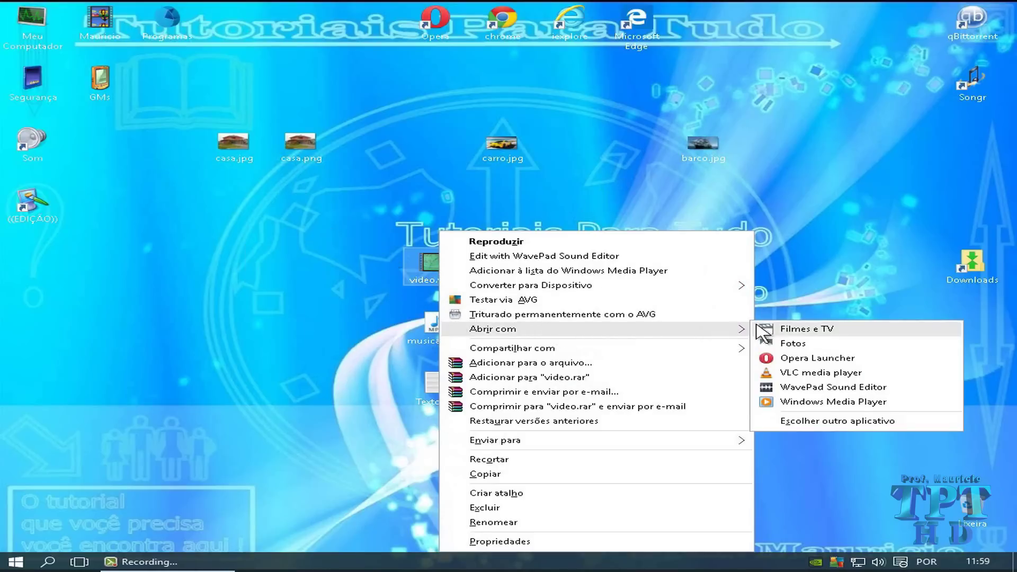
click(869, 373)
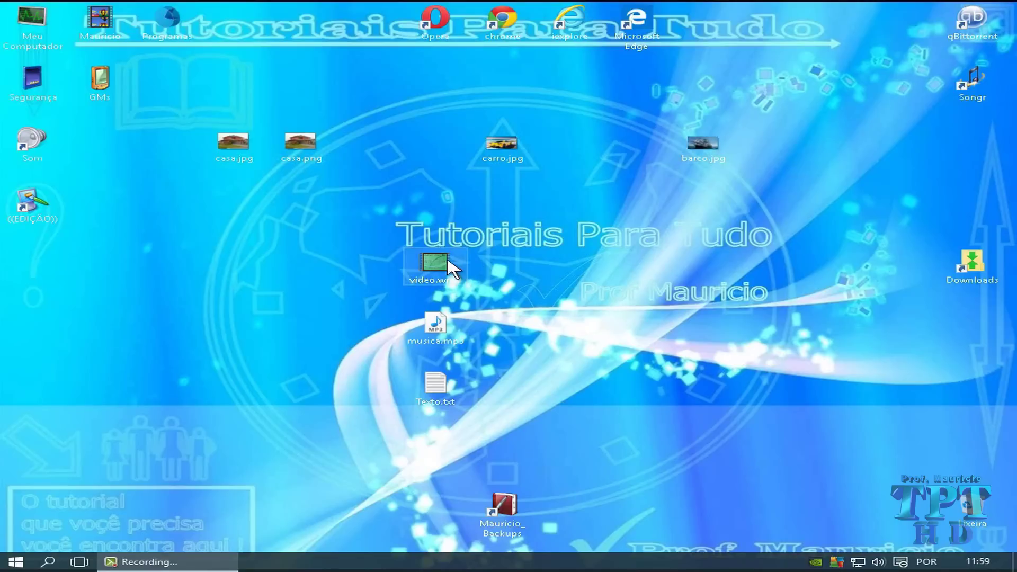
- Choose VLC media player as the app to always use for .wmv files and open video.wmv with it
right_click(436, 263)
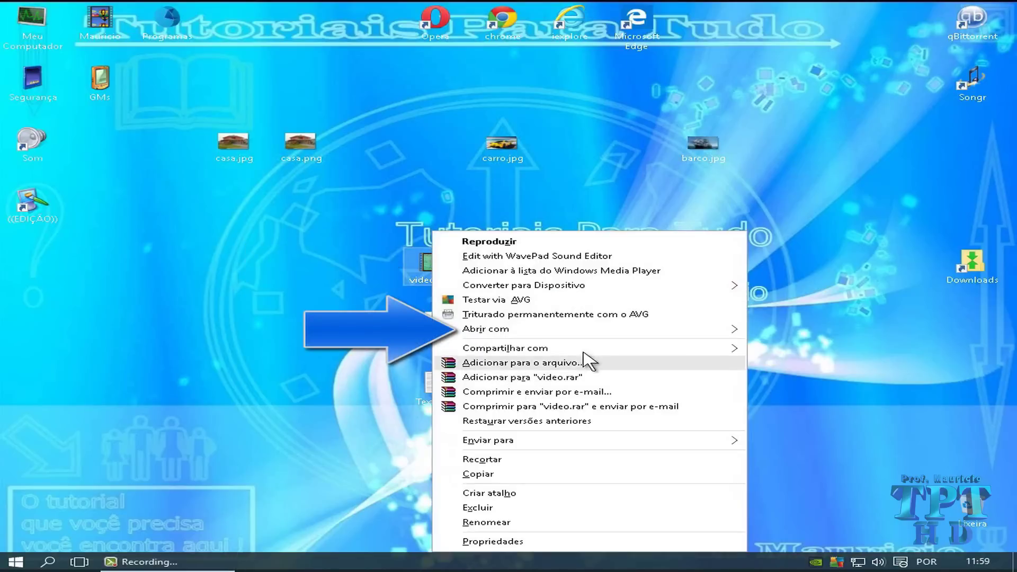
mouse_move(684, 333)
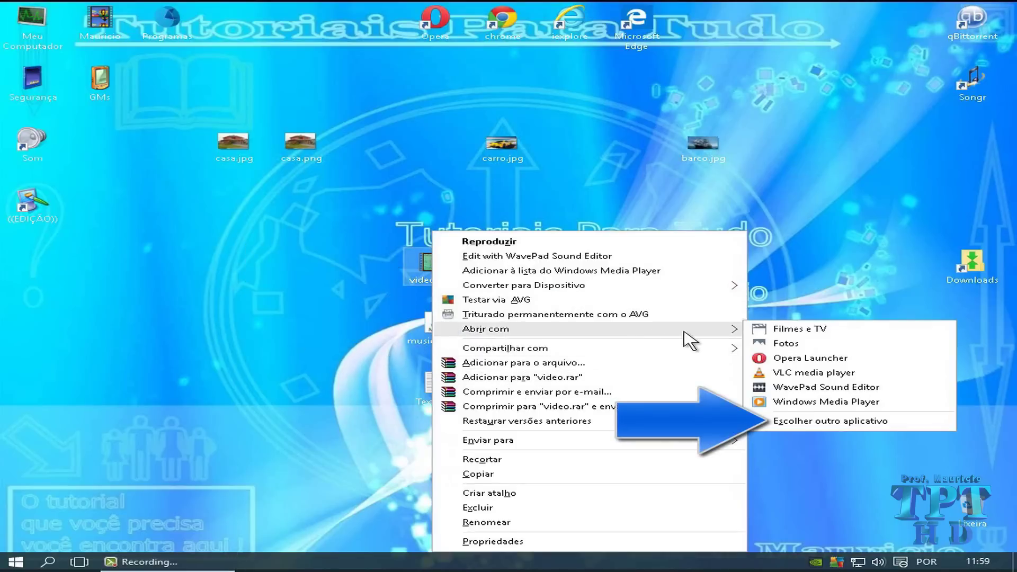
click(866, 423)
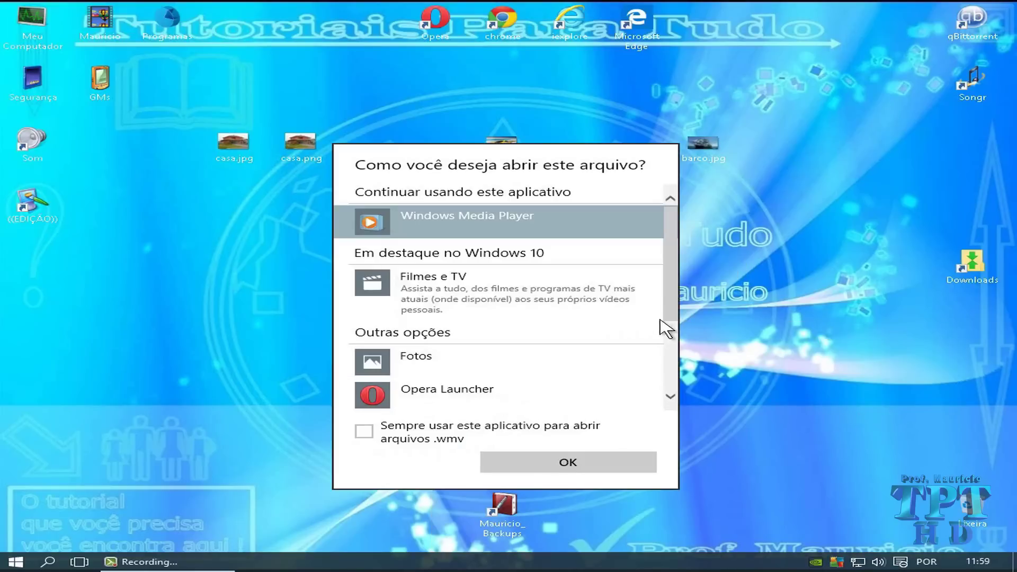
scroll(668, 325, down, 1)
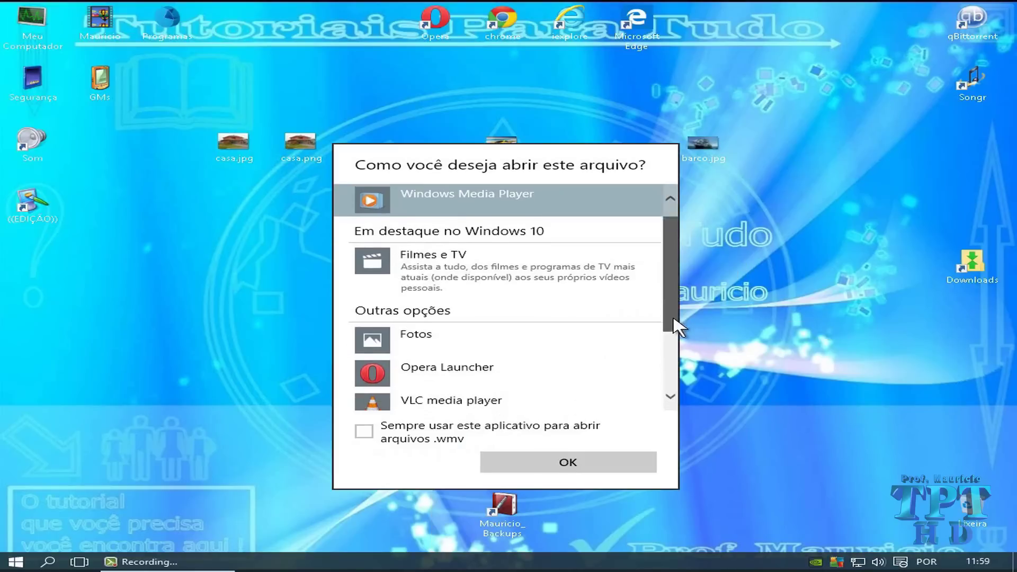
click(364, 431)
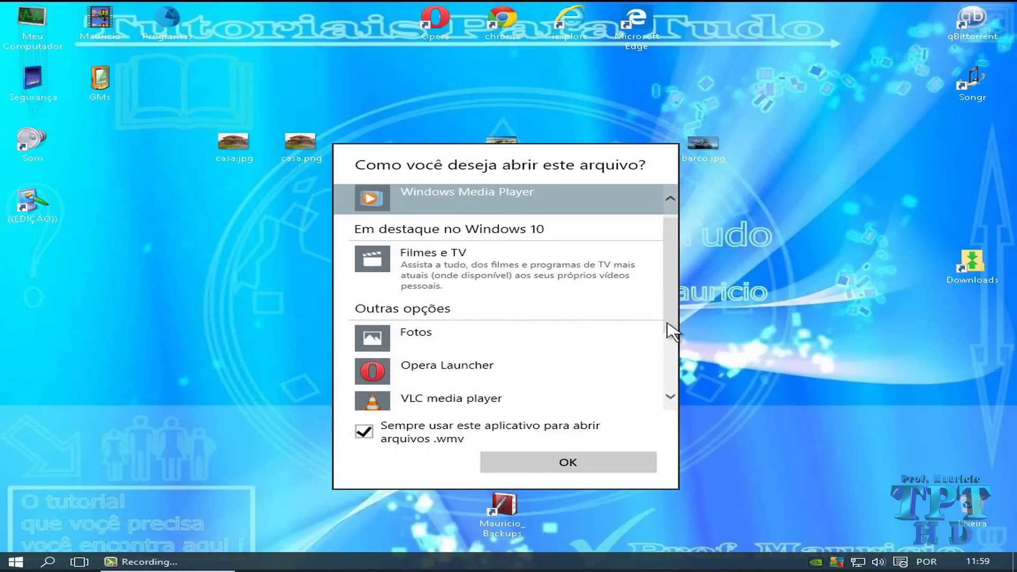
scroll(673, 339, down, 4)
click(424, 306)
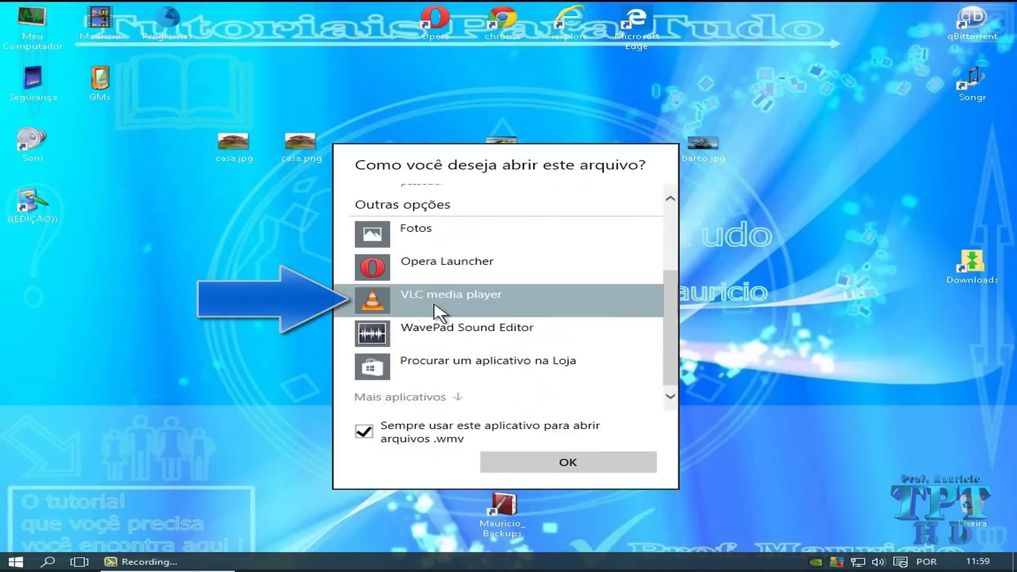
click(601, 468)
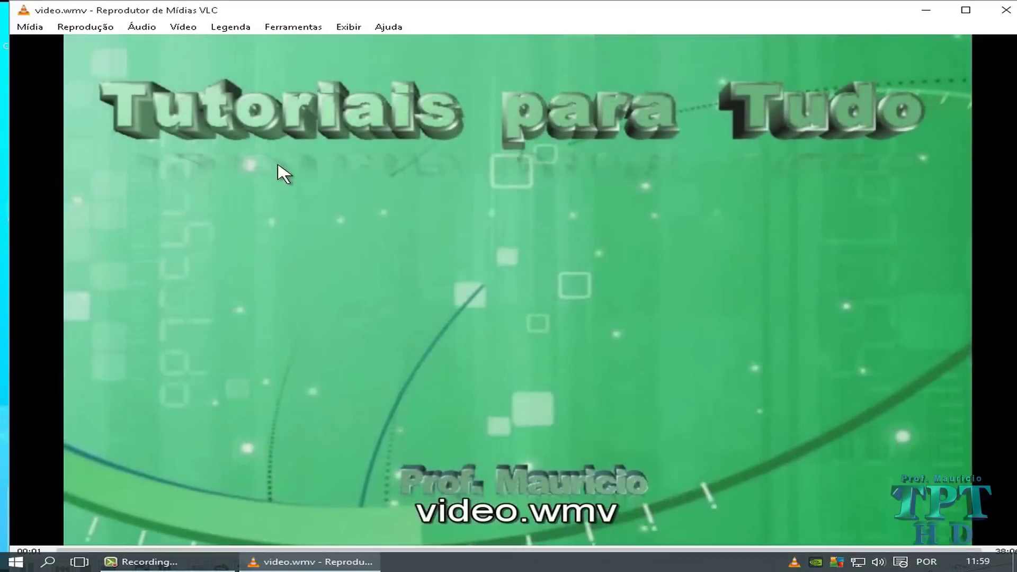
- Close VLC, and check which default program opens video.wmv, closing the player again
click(1006, 10)
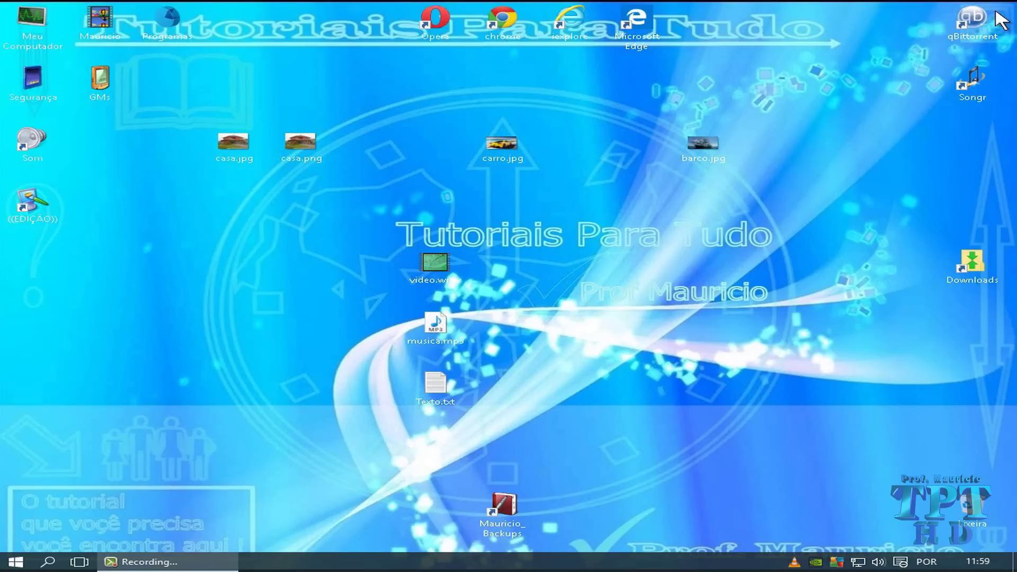
double_click(448, 270)
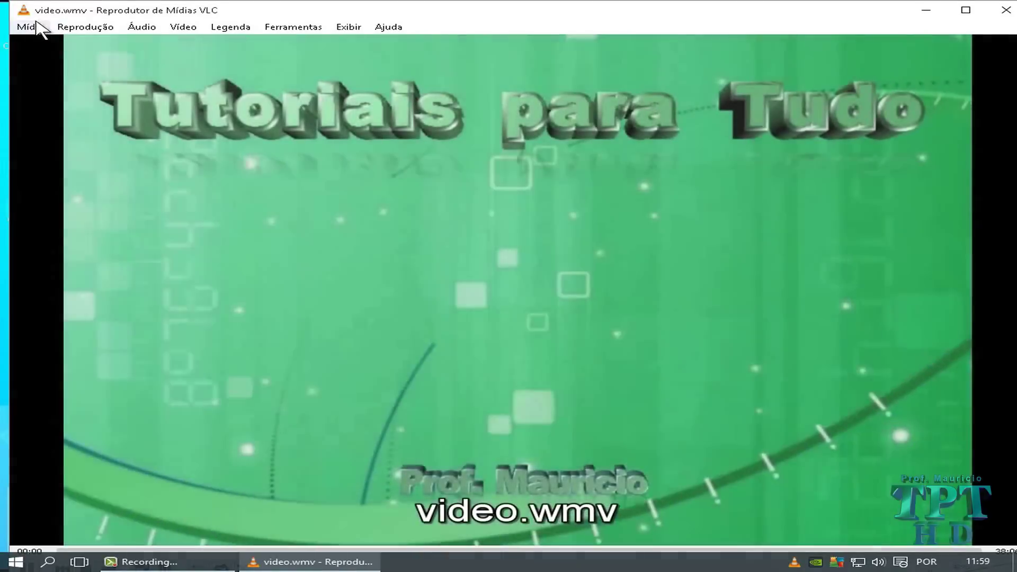
click(1006, 10)
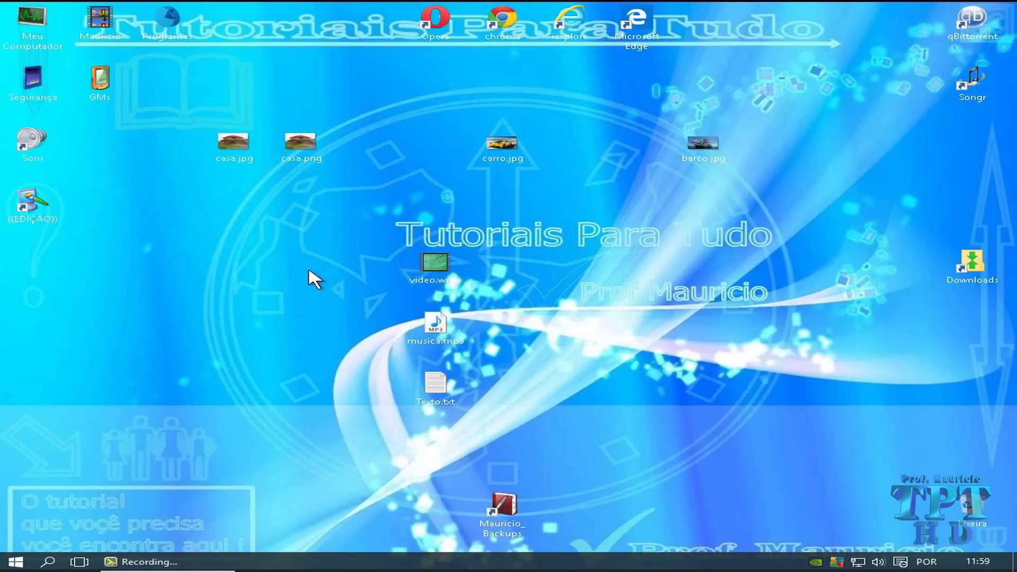
- Create a new folder with the default name on an empty area of the desktop
right_click(158, 295)
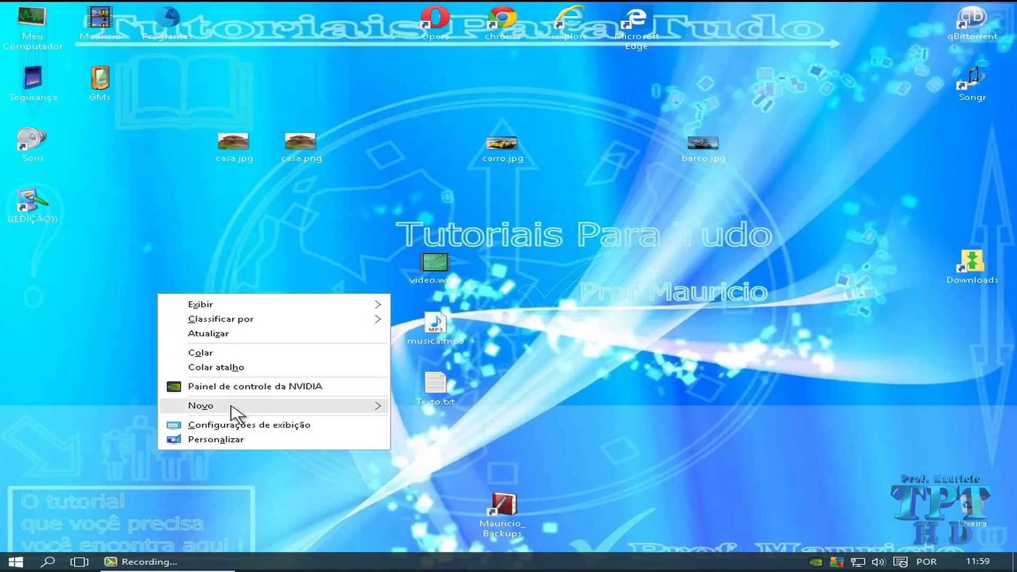
mouse_move(233, 413)
click(418, 407)
click(249, 354)
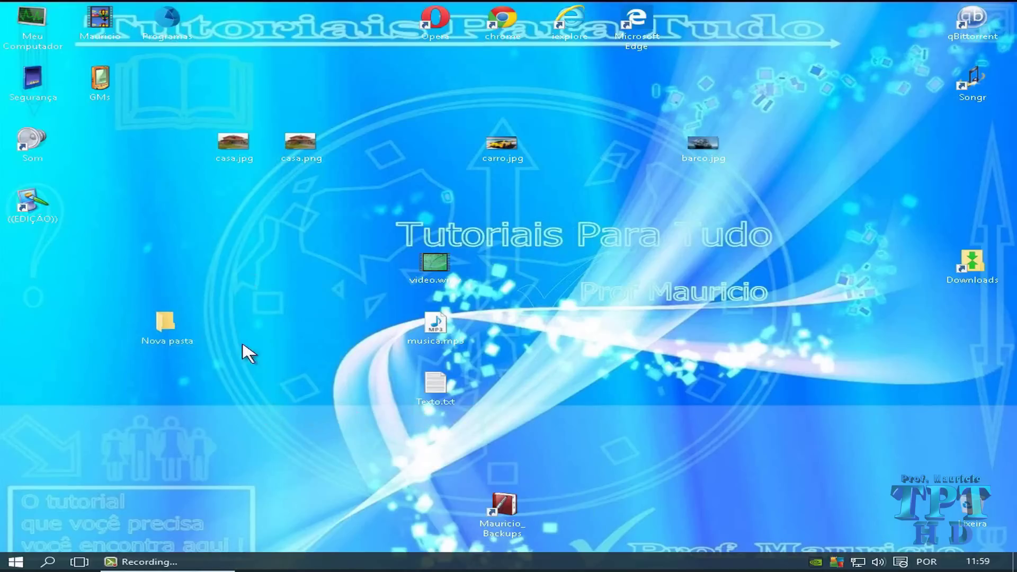
- Copy casa.jpg, casa.png, carro.jpg and video.wmv from the desktop into the new folder
drag(506, 288, 212, 146)
right_click(212, 145)
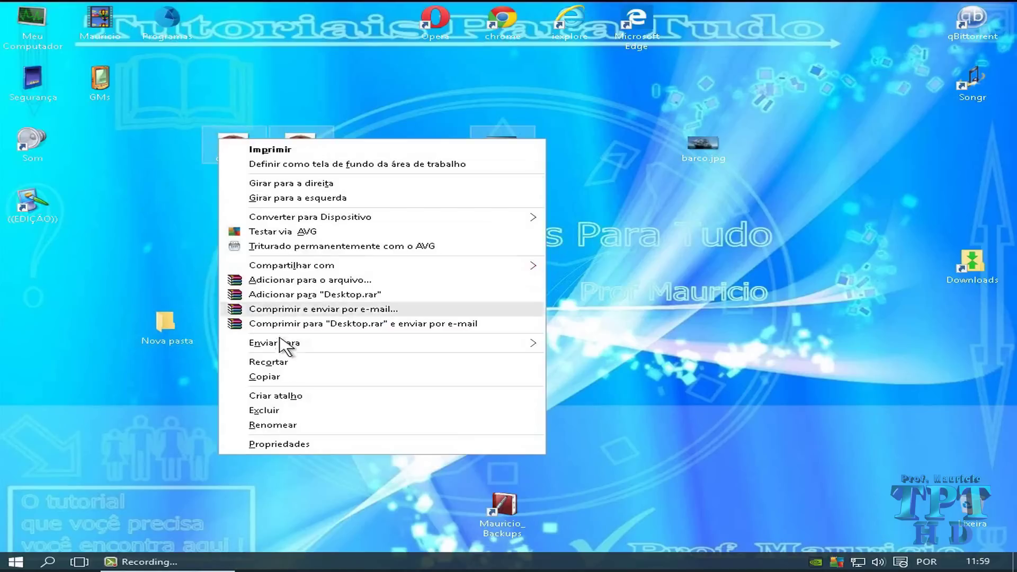
click(287, 380)
double_click(161, 323)
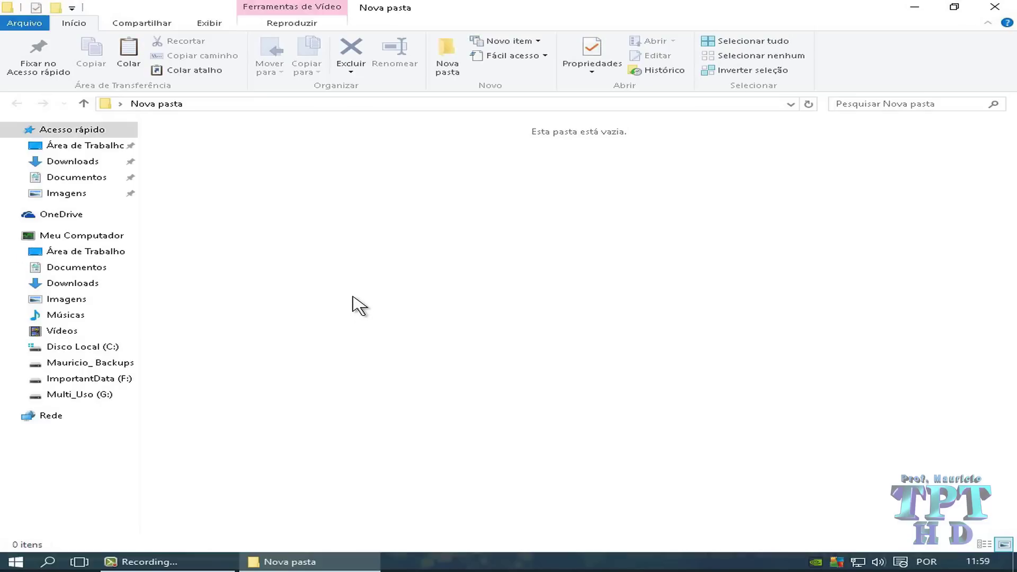
right_click(354, 297)
click(399, 388)
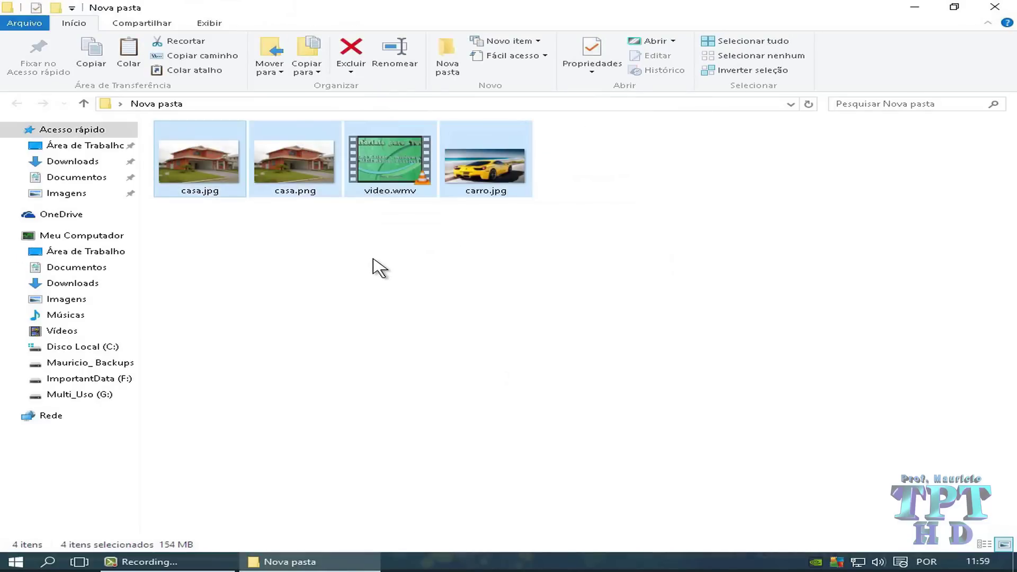
- Reduce the folder's file view from thumbnails to details, and examine the program icons of the copied files
scroll(375, 214, down, 1)
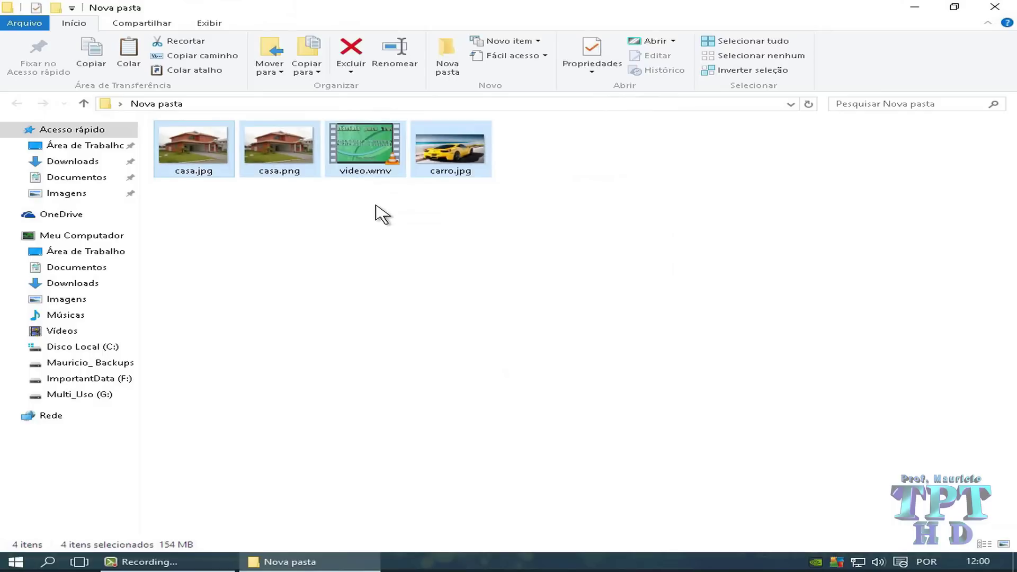
scroll(382, 214, down, 4)
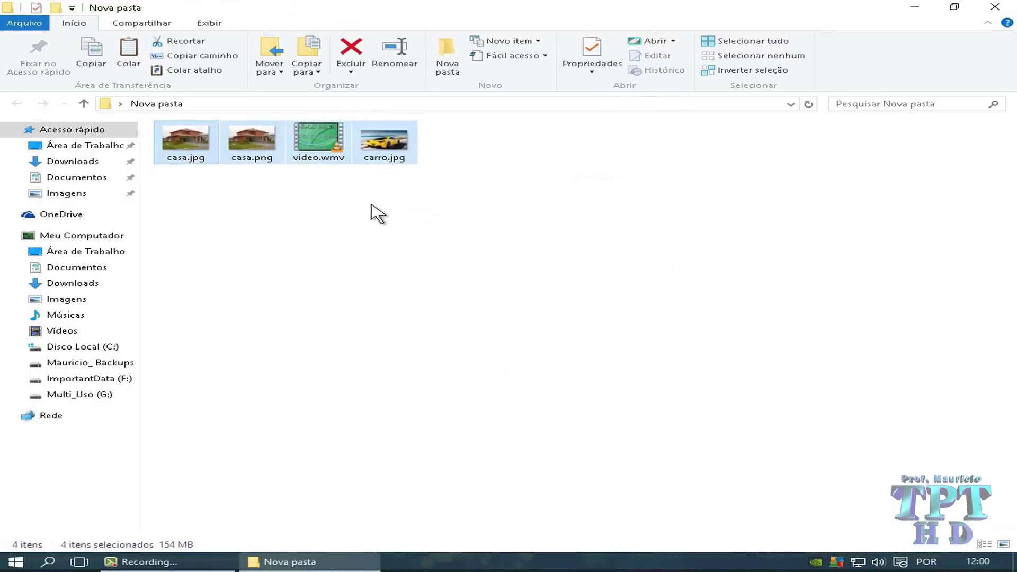
scroll(364, 208, down, 2)
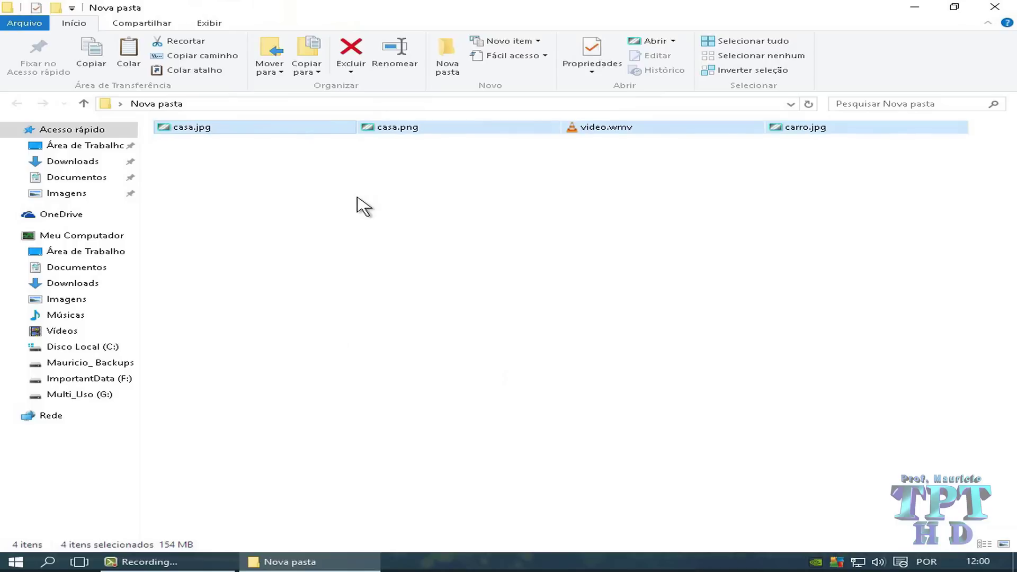
click(186, 234)
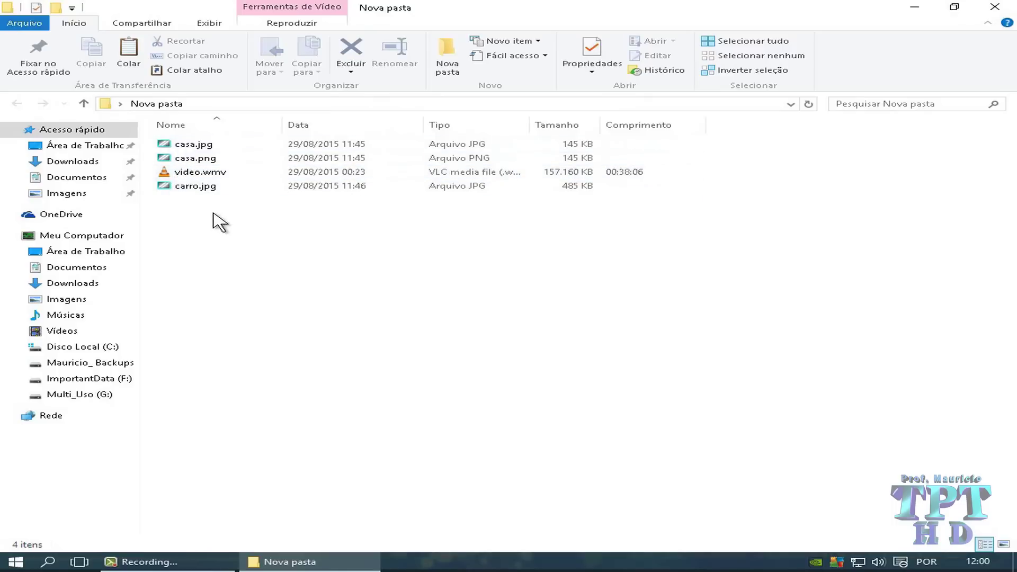
- Close the new folder and move it from the desktop to the Recycle Bin
click(992, 8)
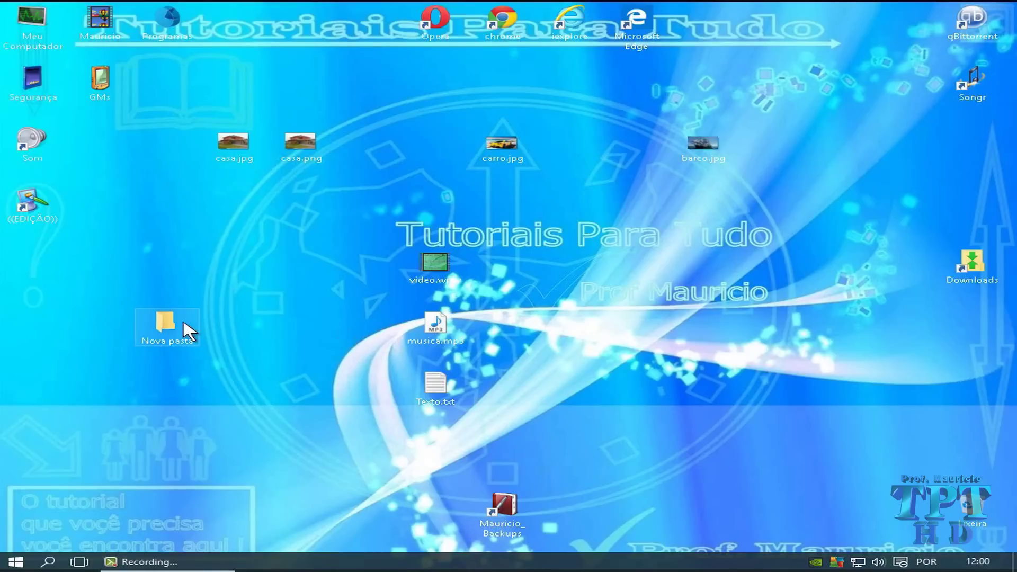
drag(186, 328, 972, 506)
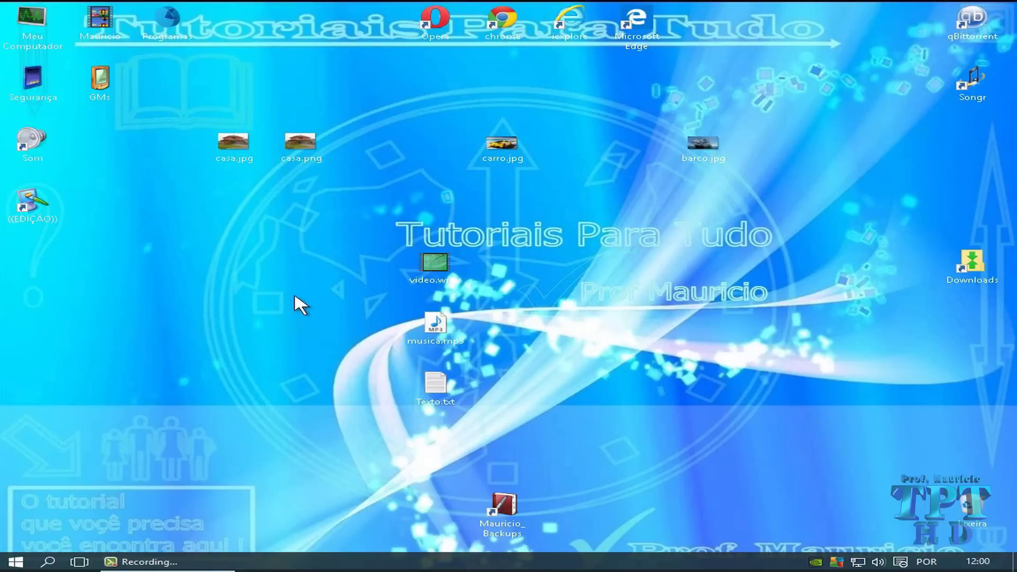
- Restore Windows Media Player as the app to always use for .wmv files, opening video.wmv with it and closing the player
right_click(444, 262)
mouse_move(636, 331)
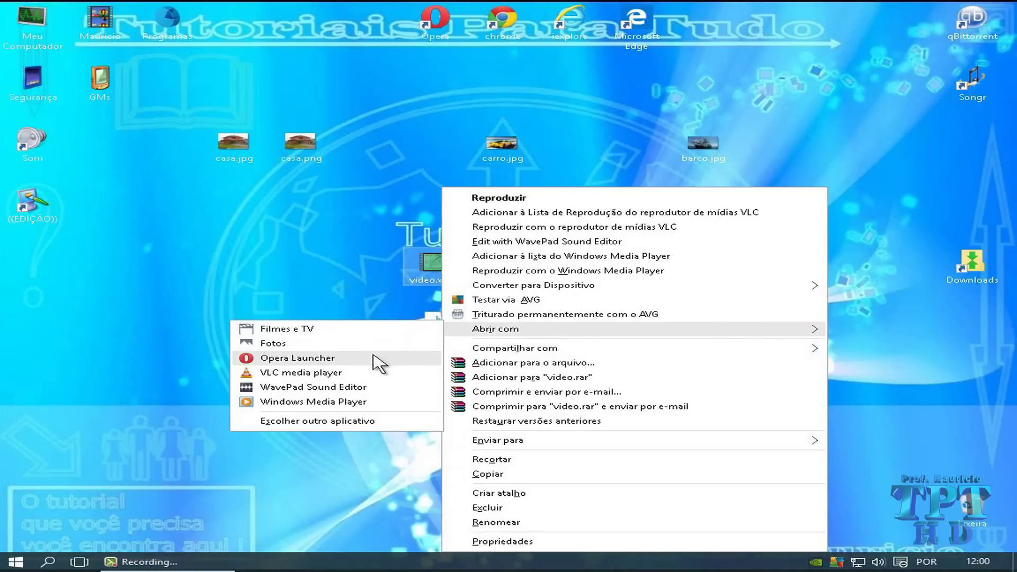
click(371, 421)
scroll(625, 318, down, 3)
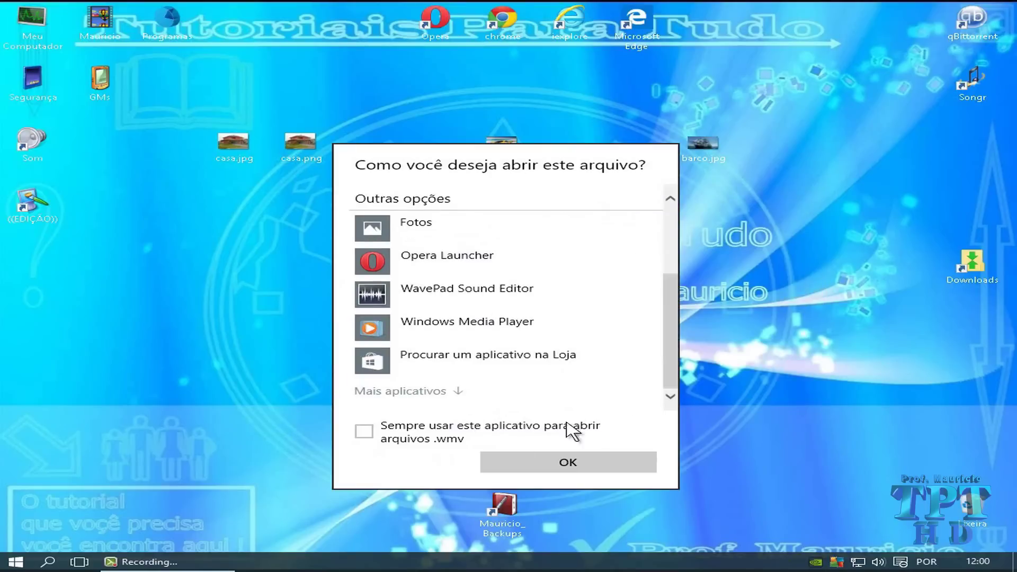
click(366, 434)
click(454, 334)
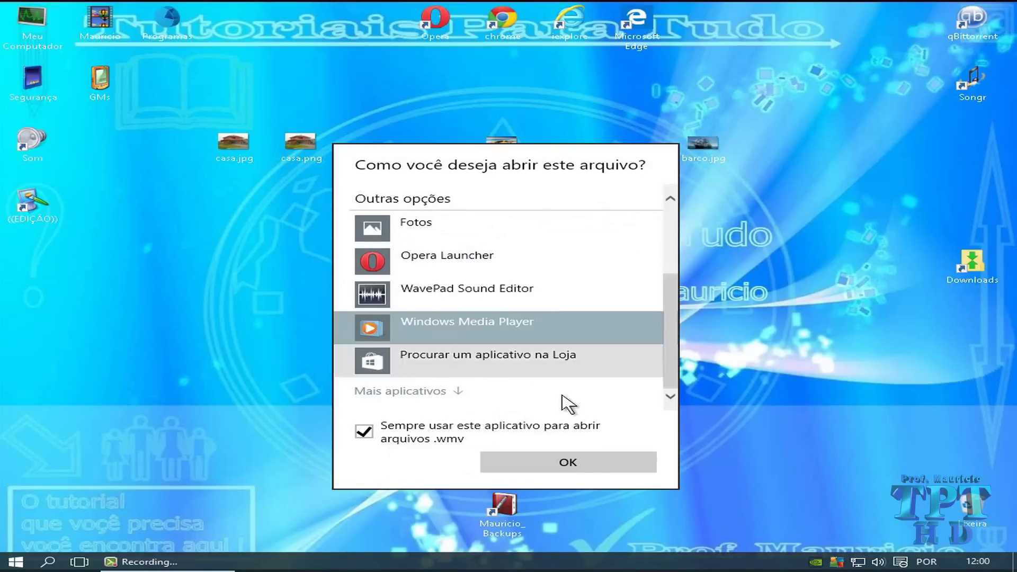
click(588, 464)
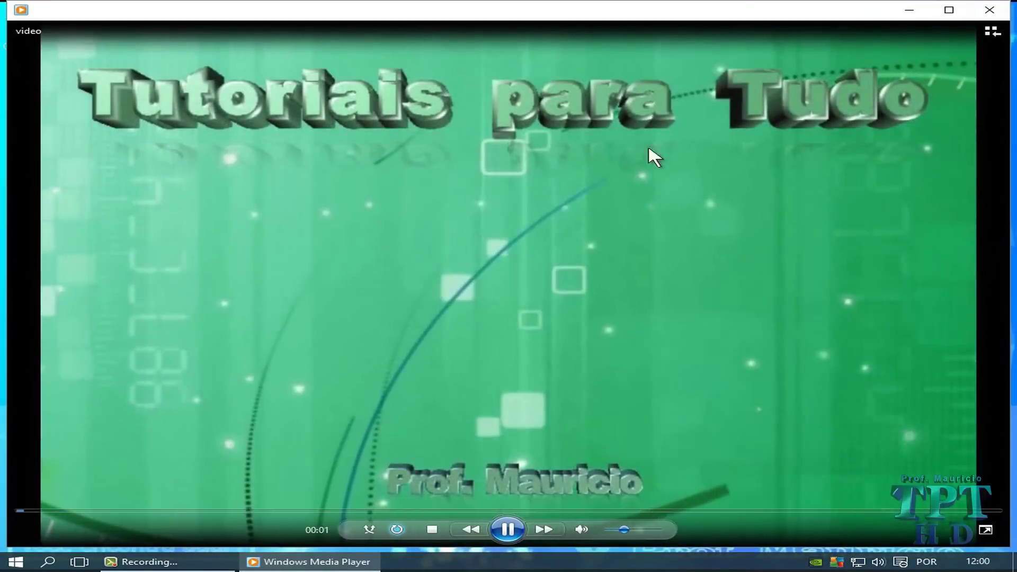
click(989, 9)
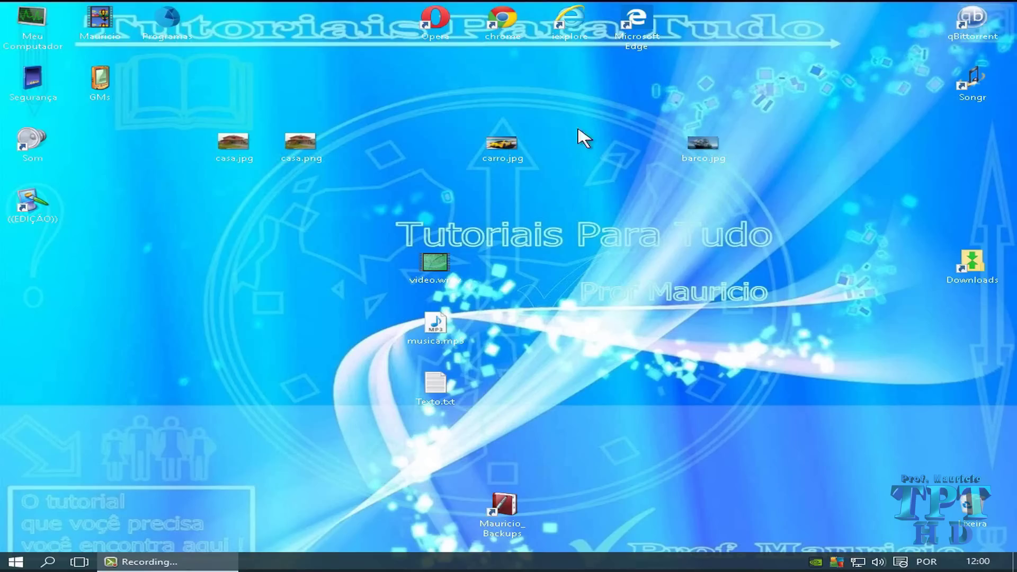
- Examine the full list of programs offered for opening musica.mp3, including the additional apps, and dismiss the app choice
mouse_move(453, 335)
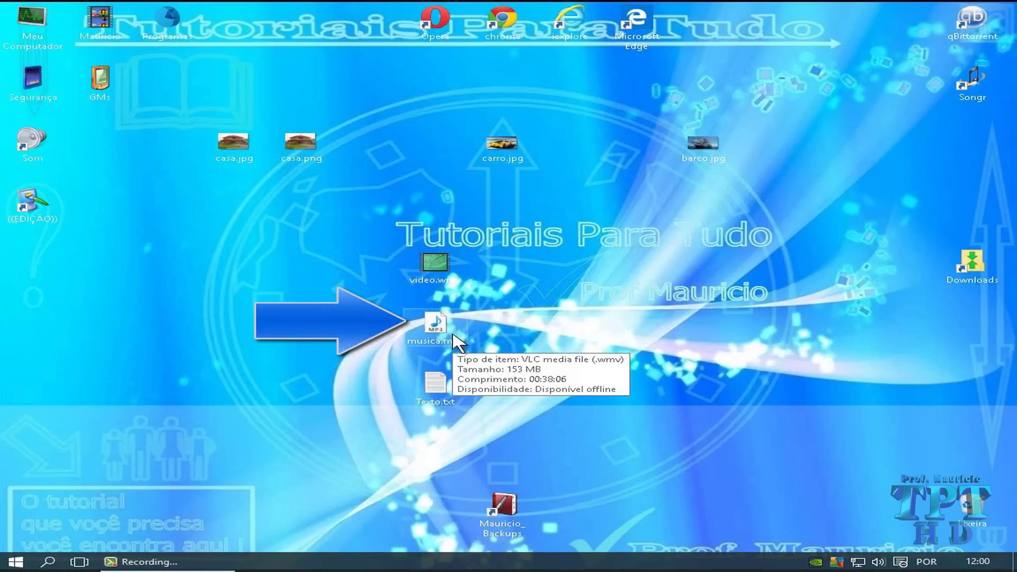
right_click(452, 342)
mouse_move(465, 332)
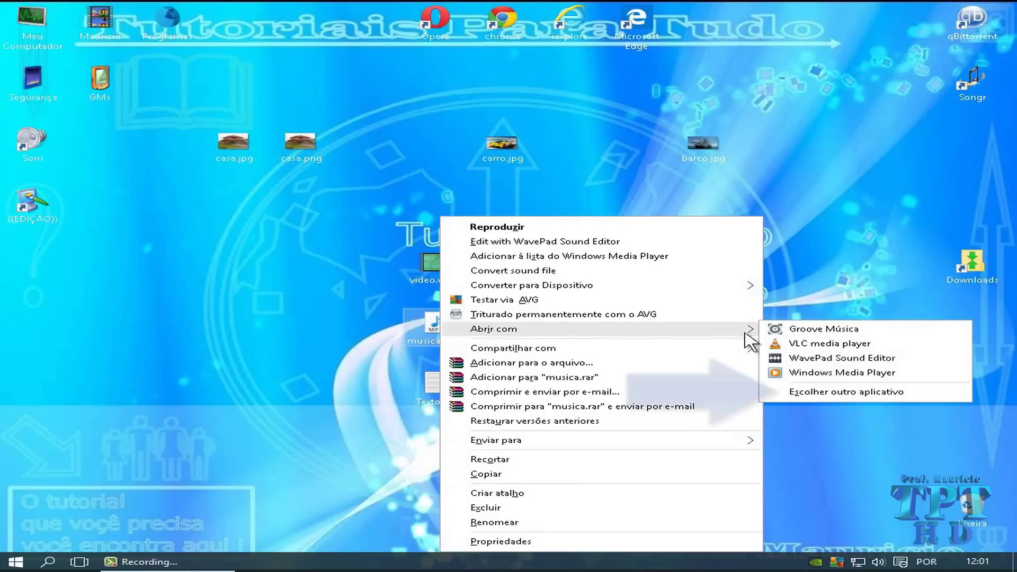
click(863, 399)
scroll(673, 268, down, 1)
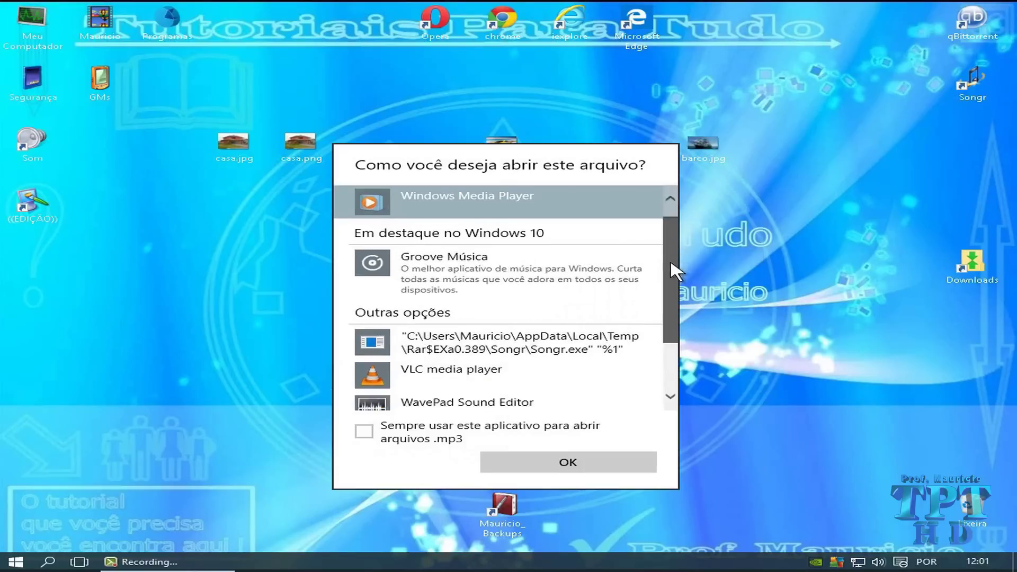
drag(671, 263, 668, 319)
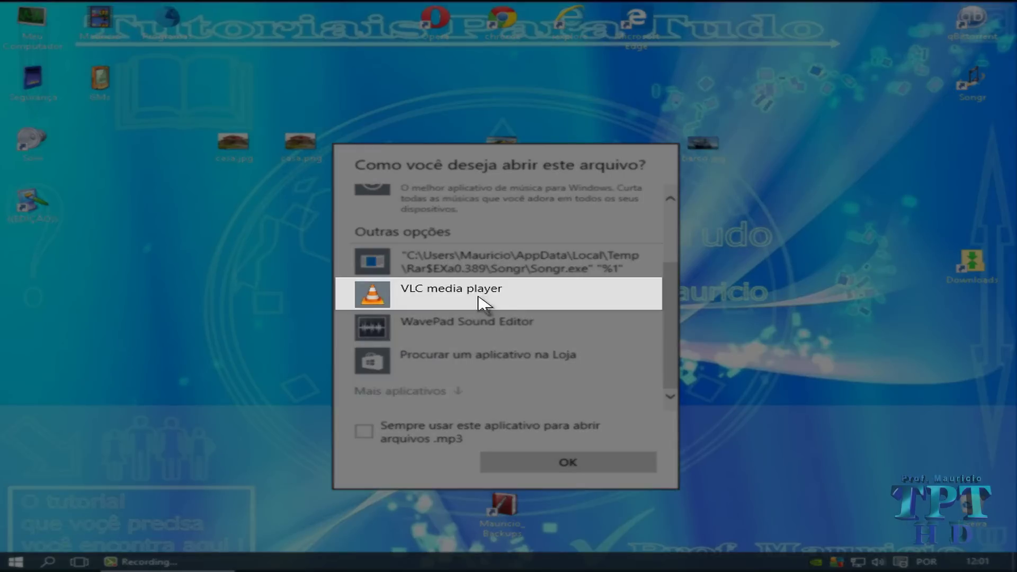
click(472, 334)
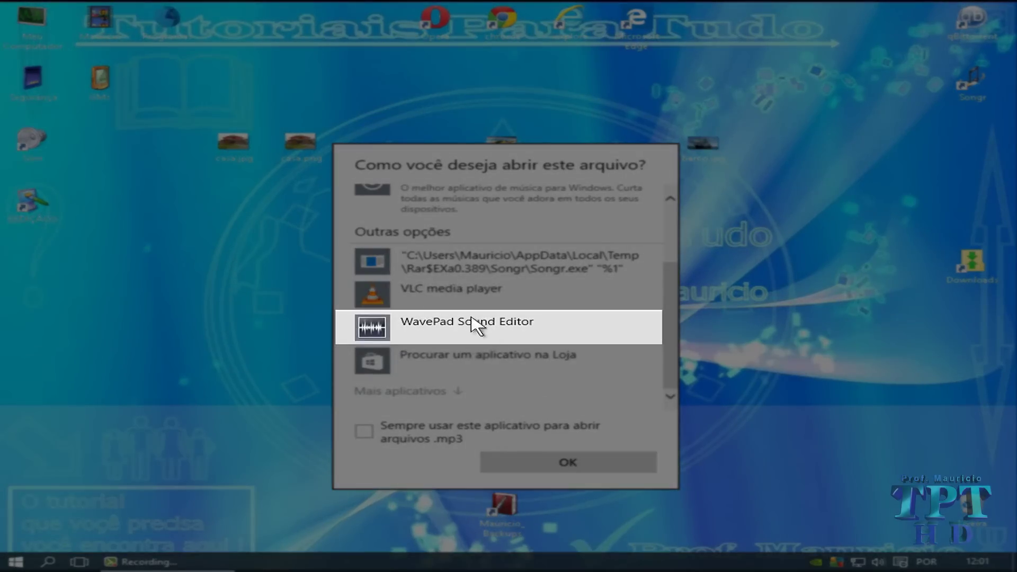
scroll(445, 395, up, 3)
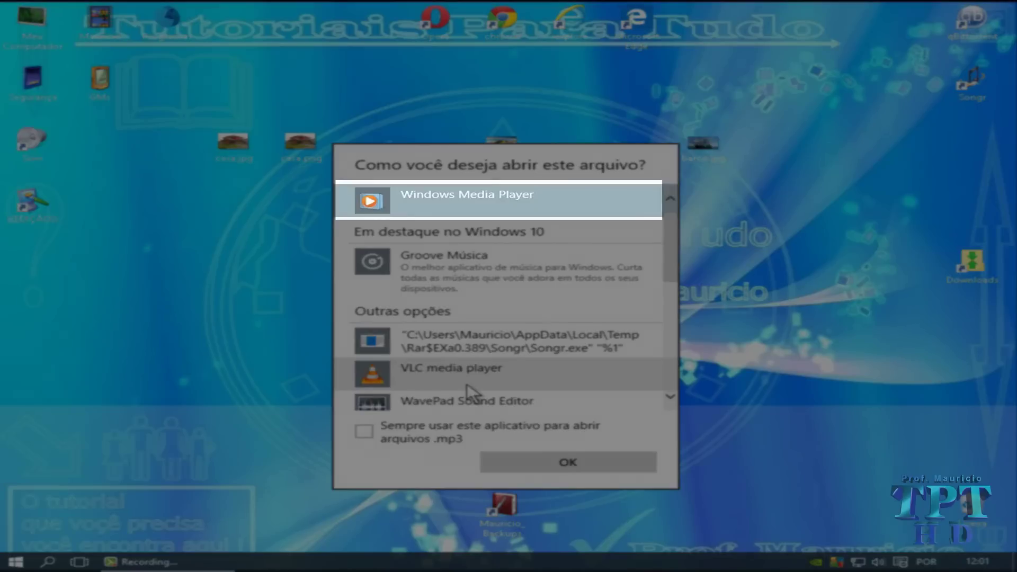
scroll(483, 389, down, 5)
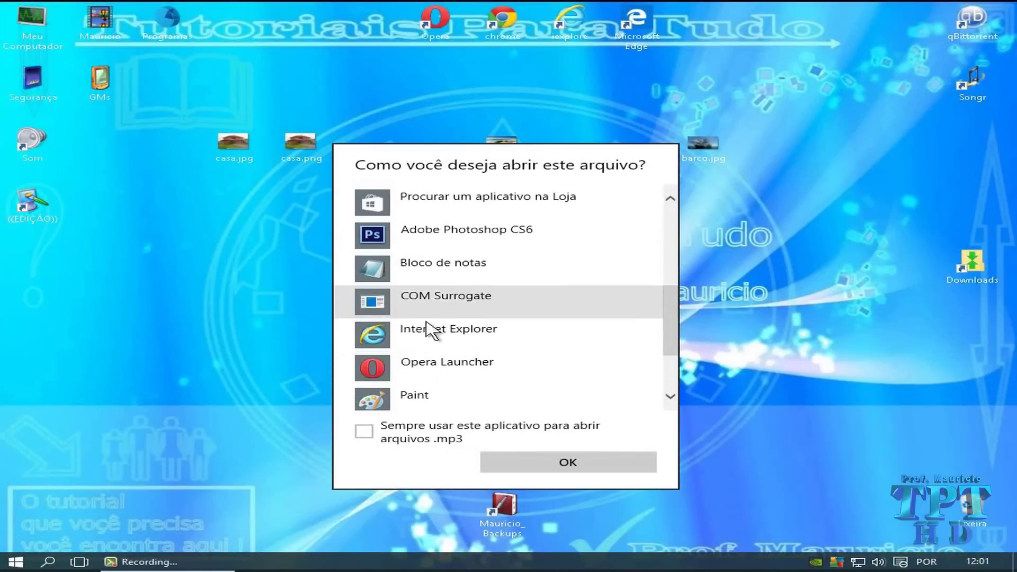
scroll(493, 384, down, 3)
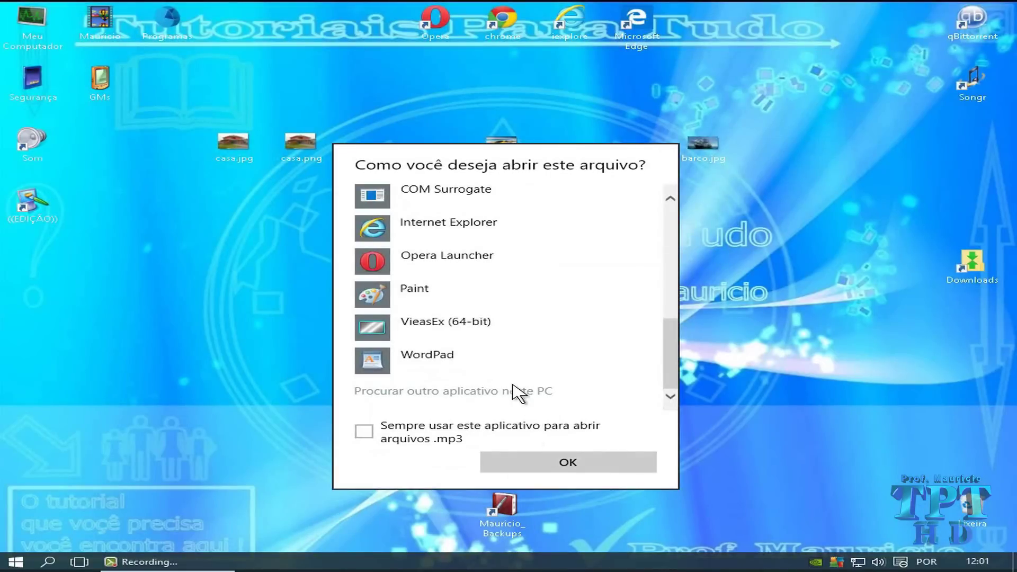
click(781, 323)
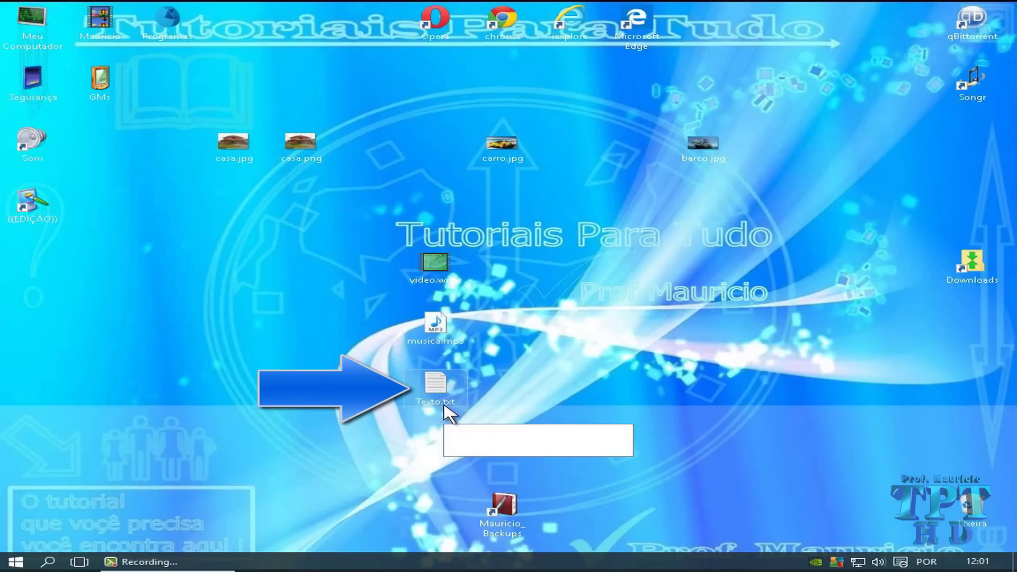
- Open Texto.txt in its default program and close it, and open it once with WordPad and close that too
double_click(446, 411)
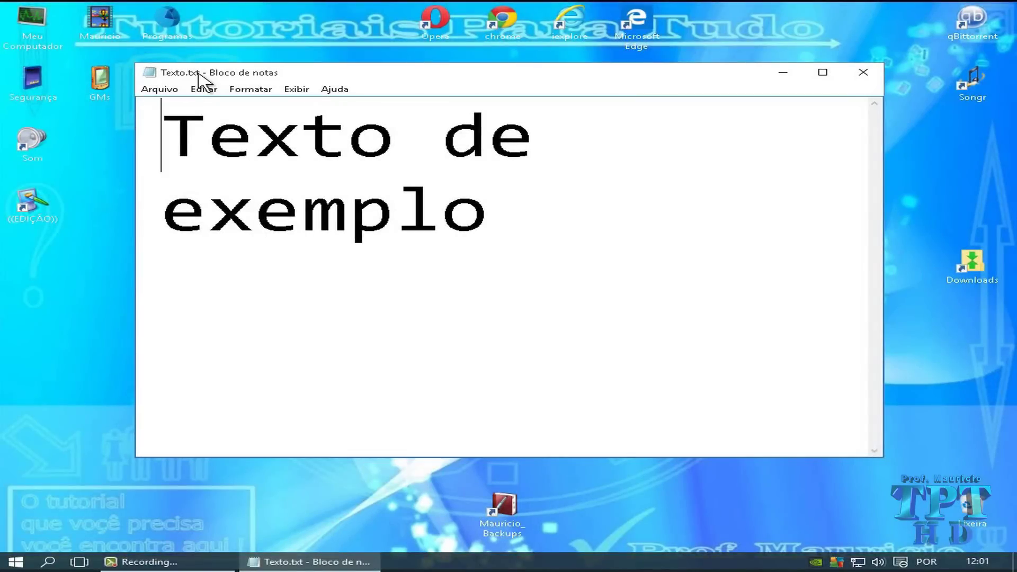
click(863, 72)
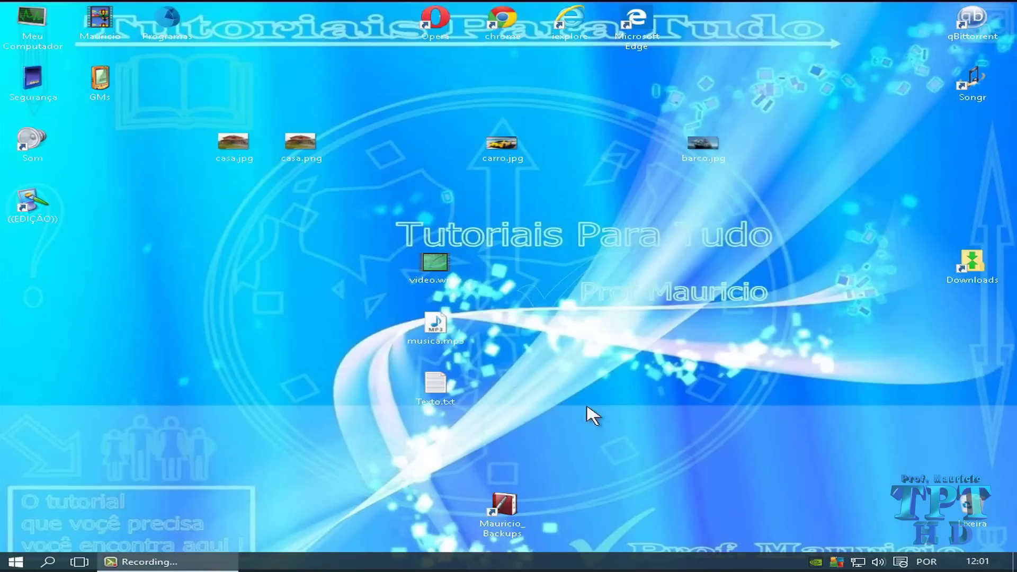
right_click(455, 392)
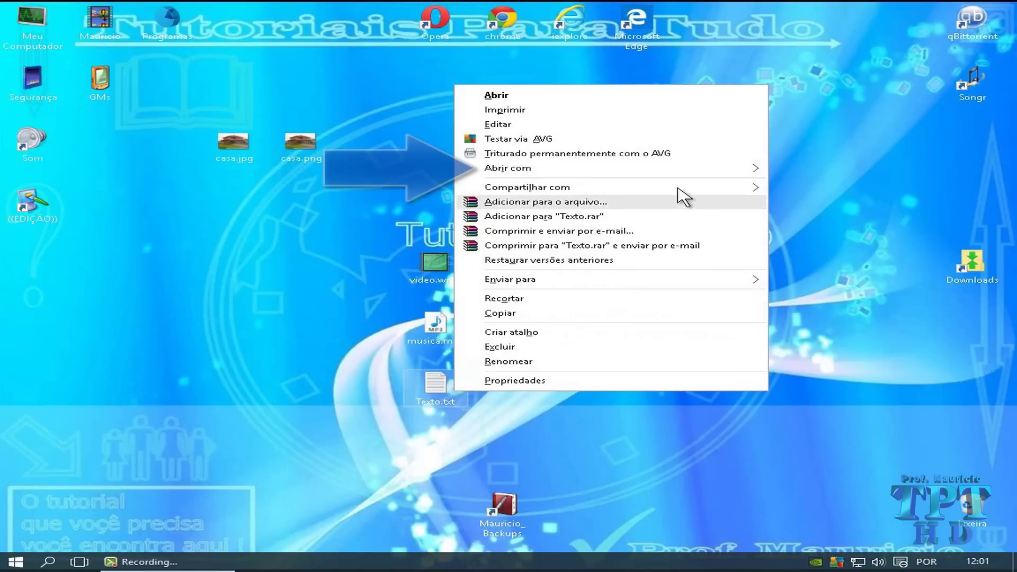
mouse_move(737, 171)
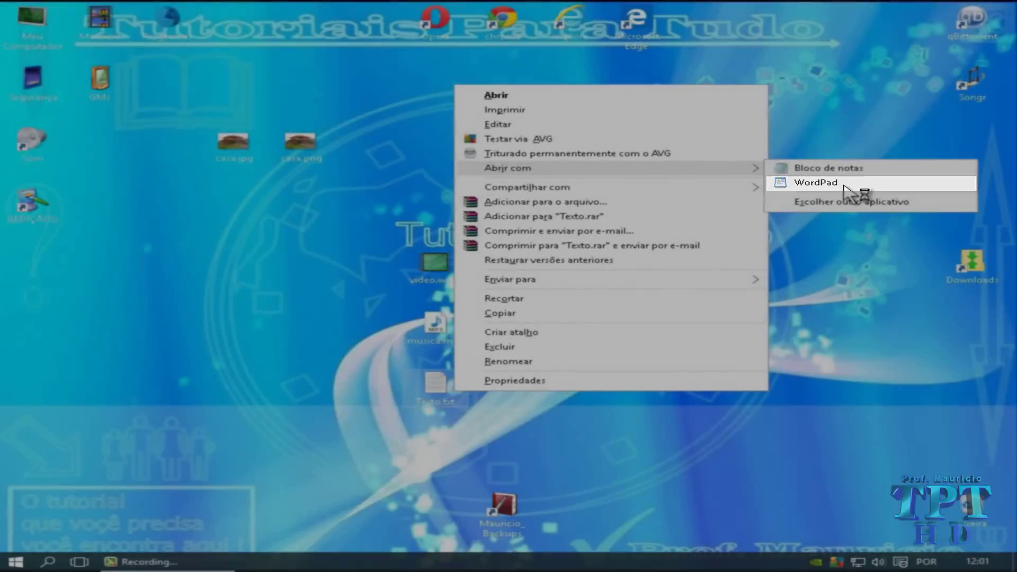
click(844, 186)
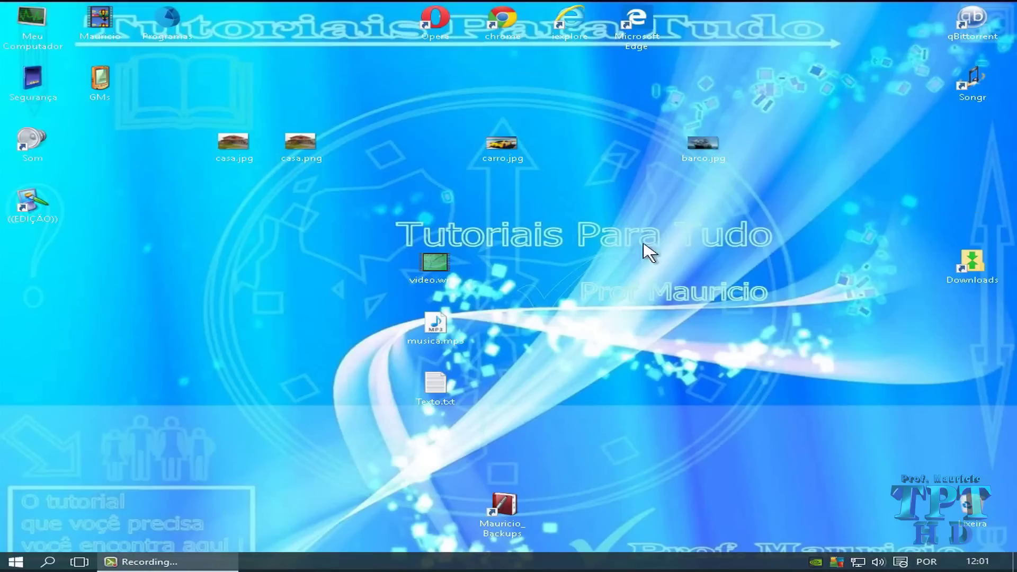
click(827, 78)
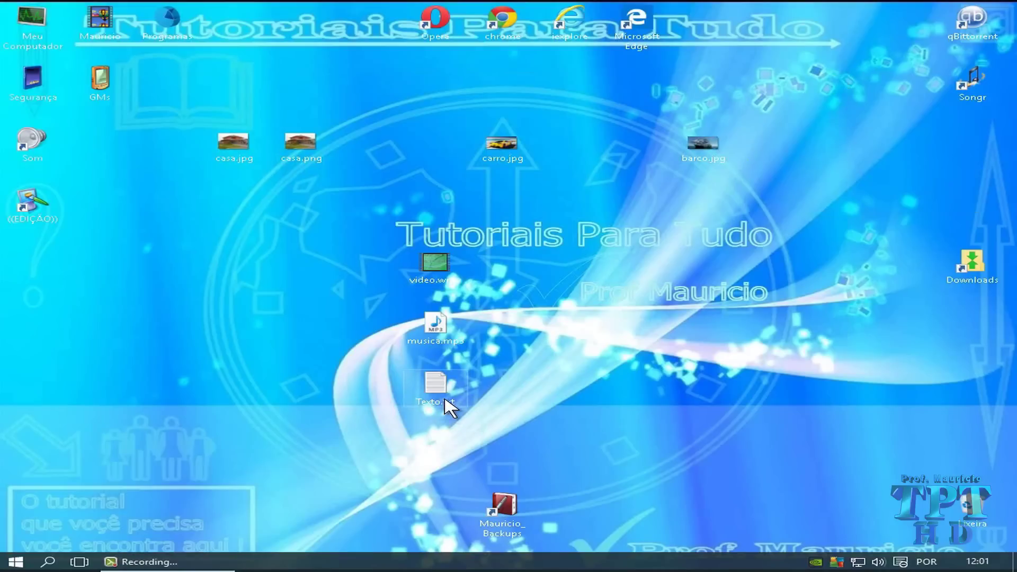
- Review the other apps offered for Texto.txt and the option to always use one for .txt files, and dismiss the choice
right_click(448, 407)
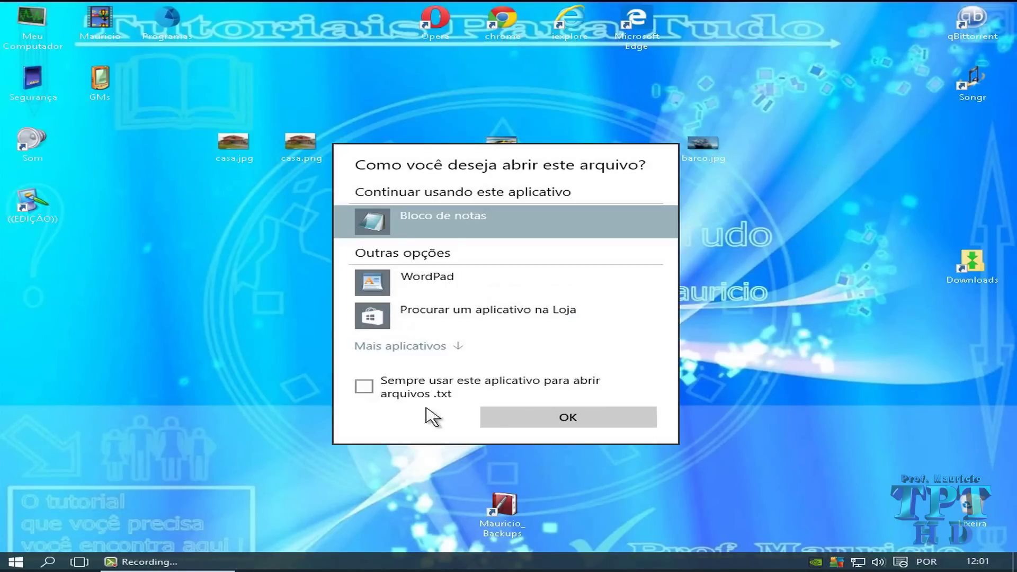
click(368, 389)
click(780, 390)
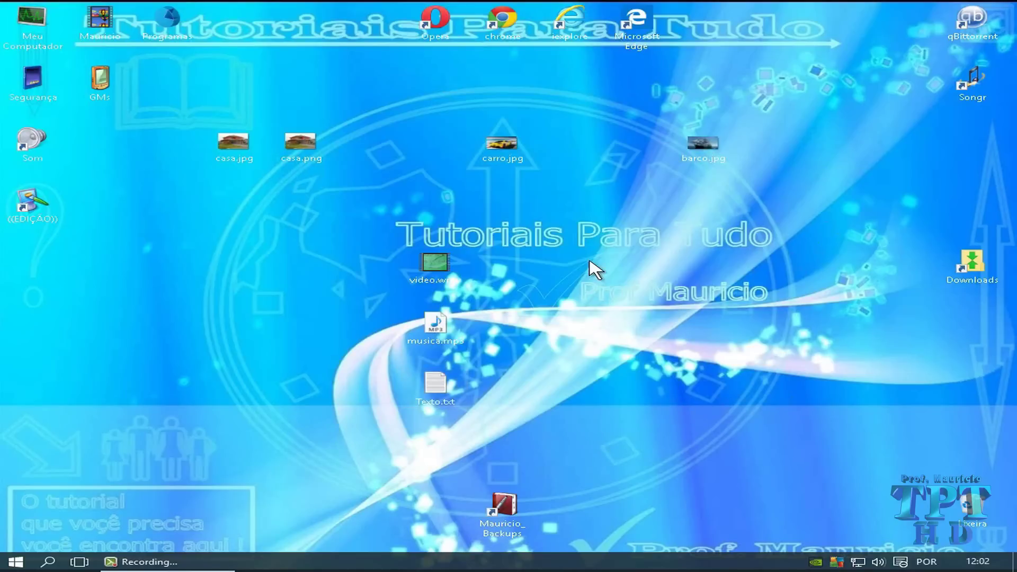